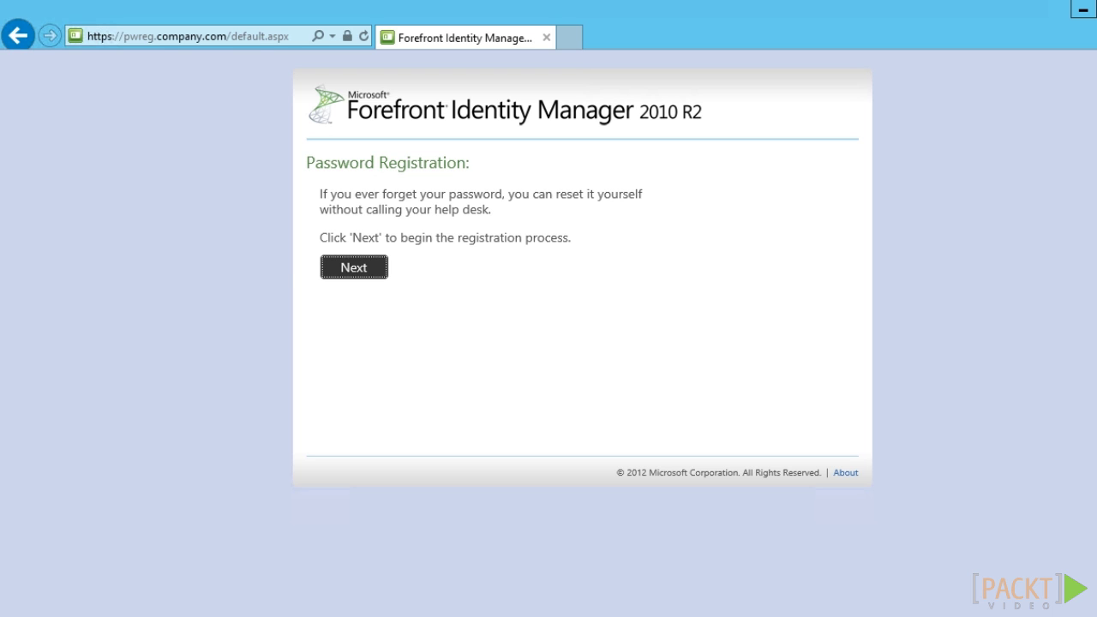
{"action": "left_click", "coordinate": [163, 38]}
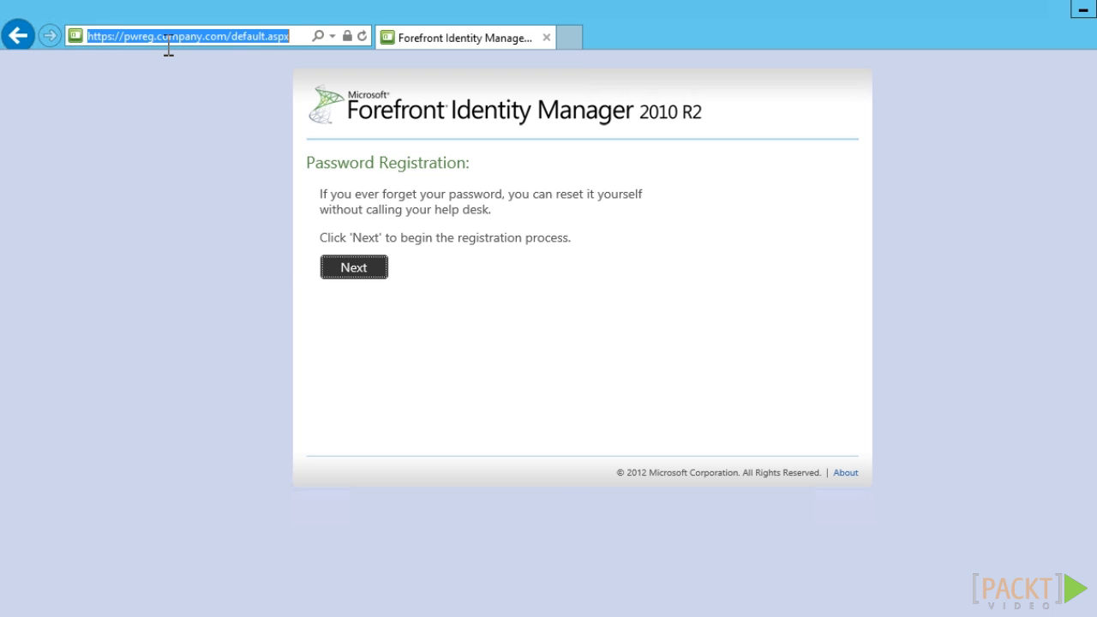
{"action": "type", "text": "https://pwreset.company.com/"}
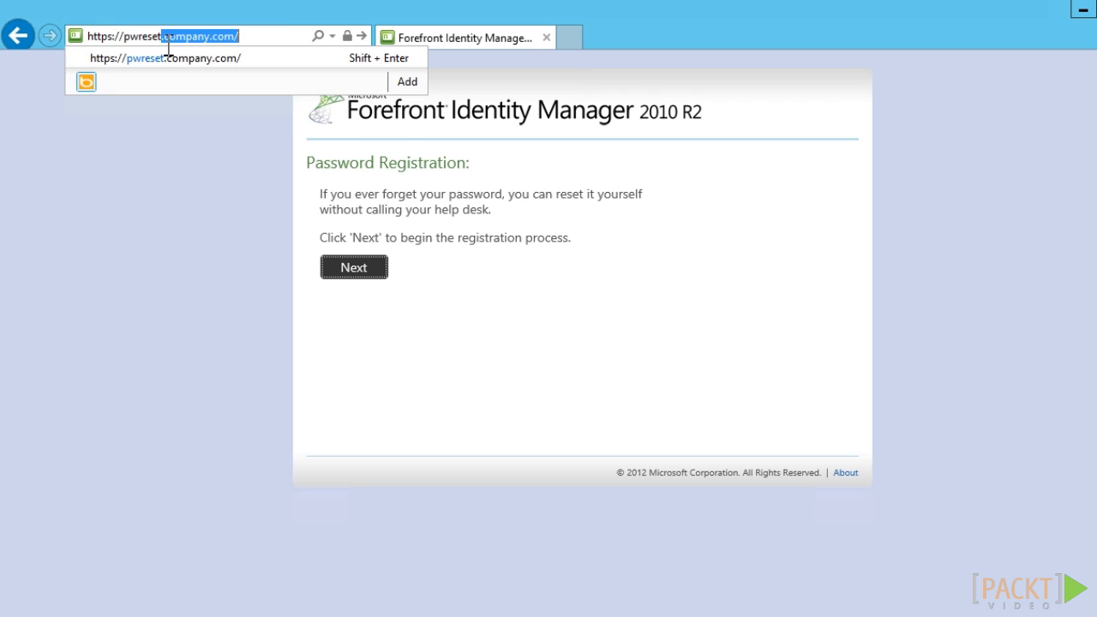
{"action": "key", "text": "Return"}
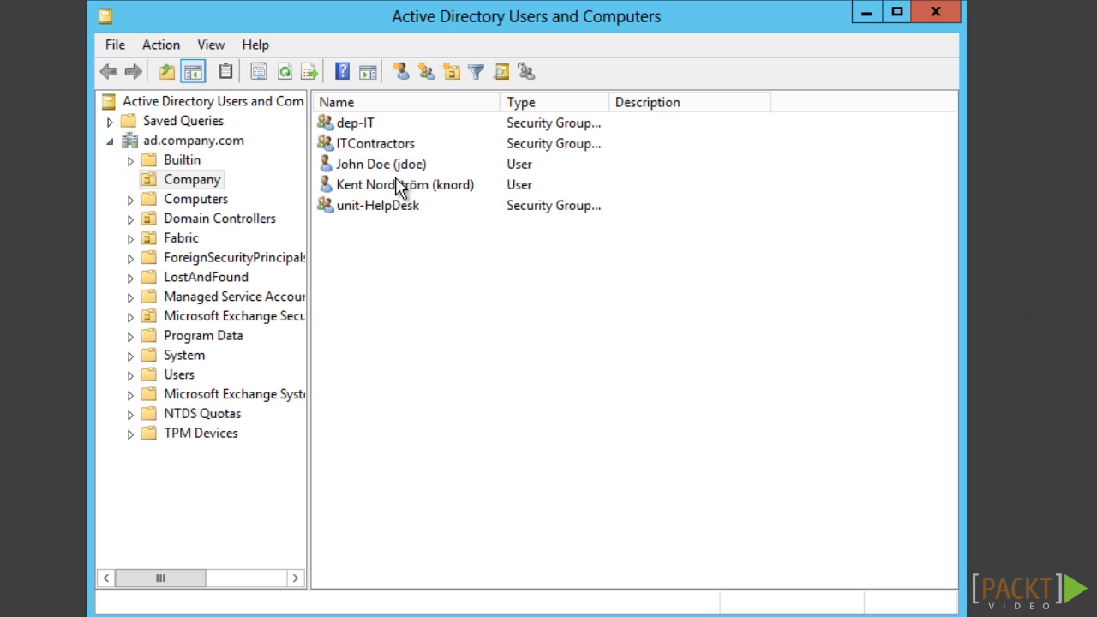
{"action": "right_click", "coordinate": [397, 193]}
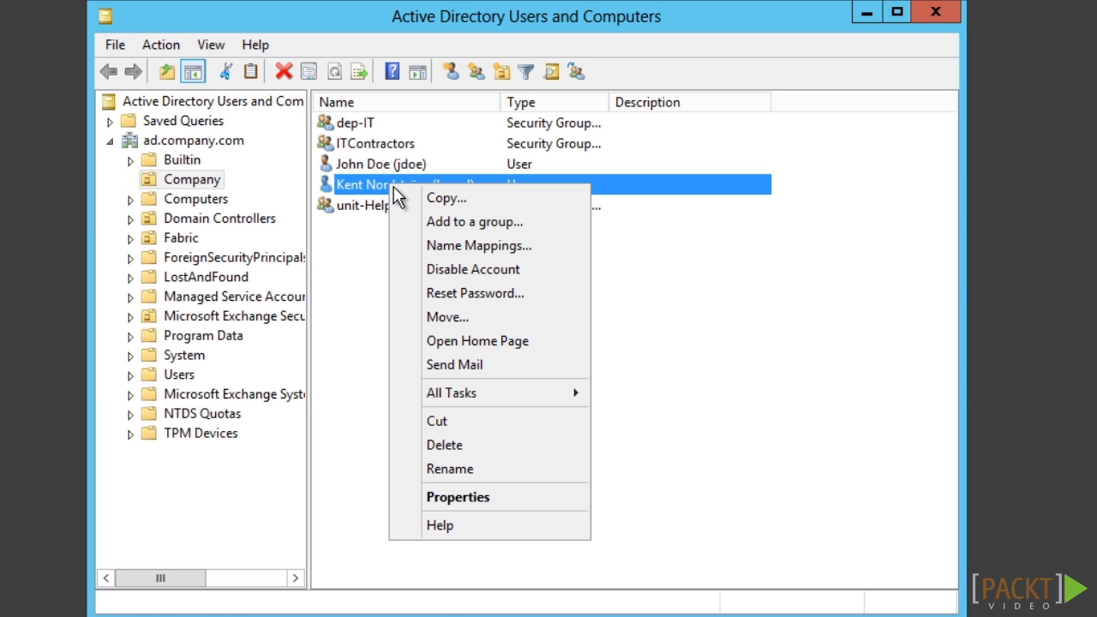
{"action": "left_click", "coordinate": [466, 498]}
{"action": "left_click", "coordinate": [357, 79]}
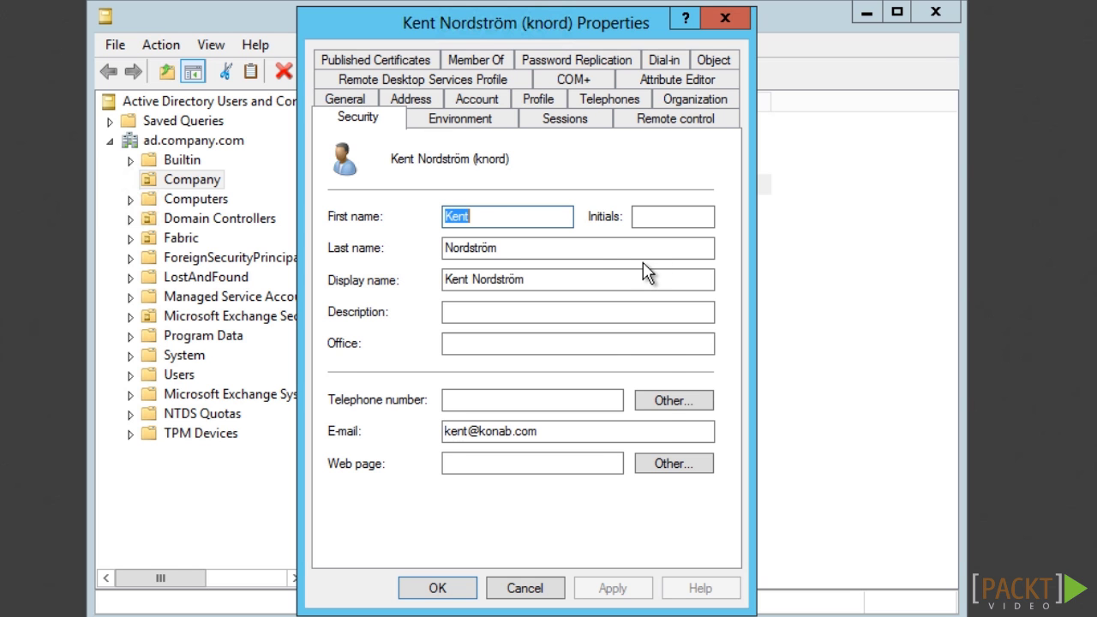
{"action": "left_click_drag", "start_coordinate": [715, 187], "coordinate": [717, 233]}
{"action": "left_click", "coordinate": [380, 224]}
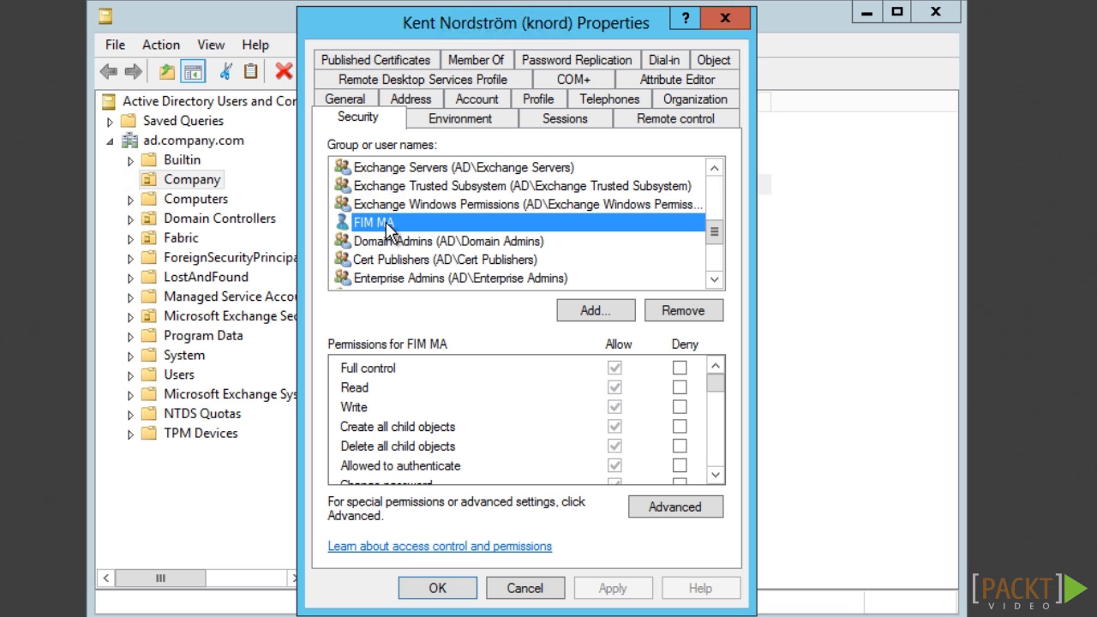
{"action": "left_click", "coordinate": [715, 474]}
{"action": "left_click", "coordinate": [715, 474]}
{"action": "left_click", "coordinate": [715, 474]}
{"action": "left_click", "coordinate": [715, 474]}
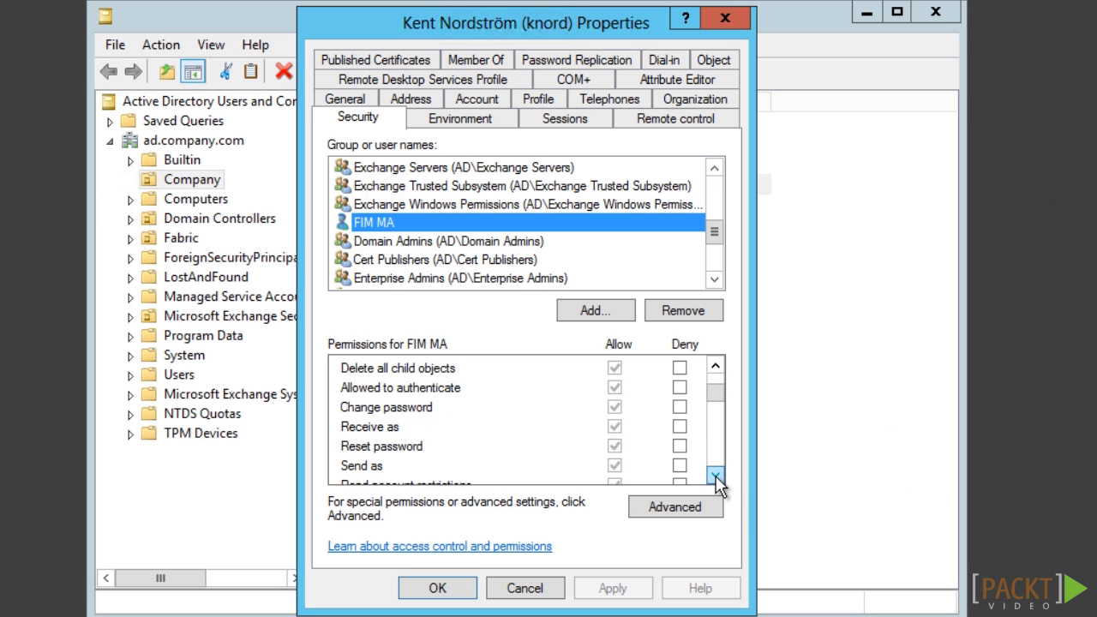
{"action": "left_click", "coordinate": [715, 474]}
{"action": "left_click", "coordinate": [715, 475]}
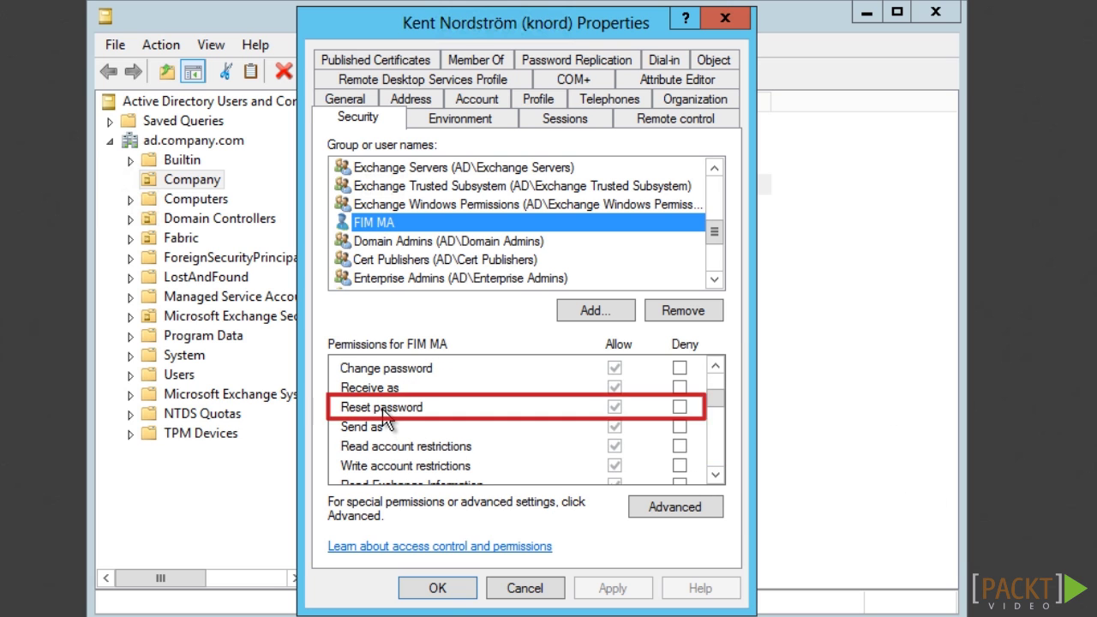
{"action": "left_click", "coordinate": [525, 588]}
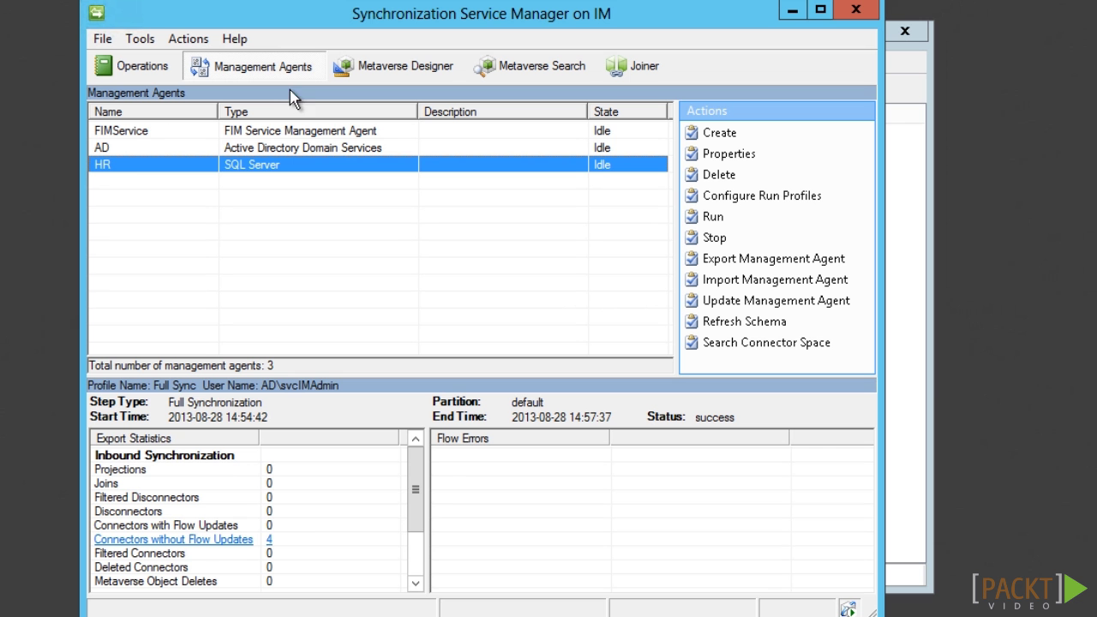
{"action": "left_click", "coordinate": [163, 149]}
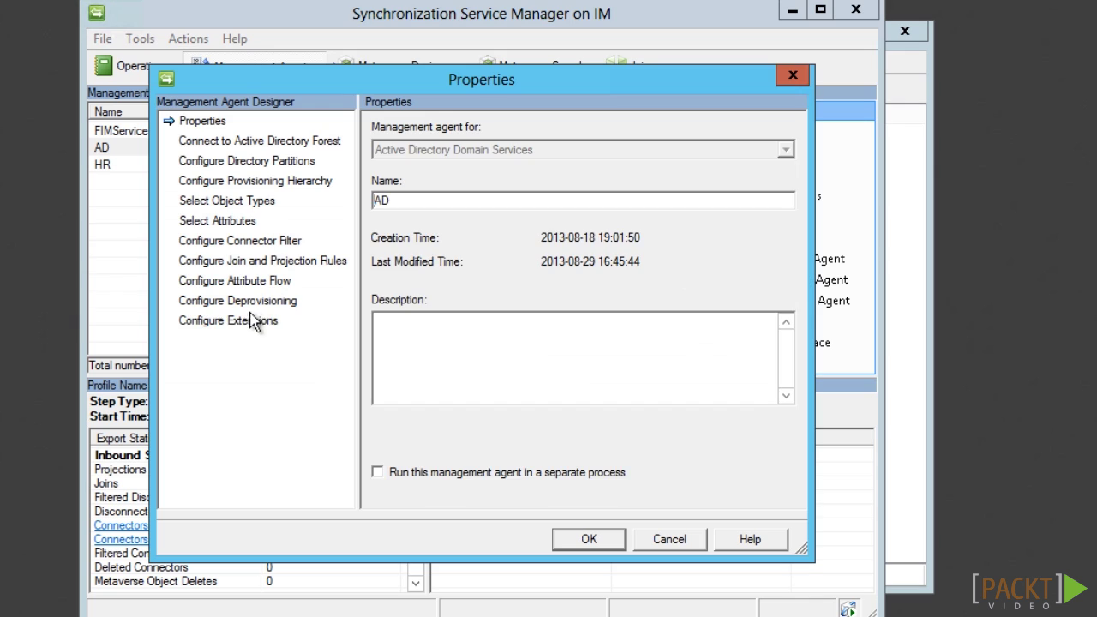
- Enable password management on the AD agent with 'Unlock locked accounts' turned on, and save
{"action": "left_click", "coordinate": [249, 319]}
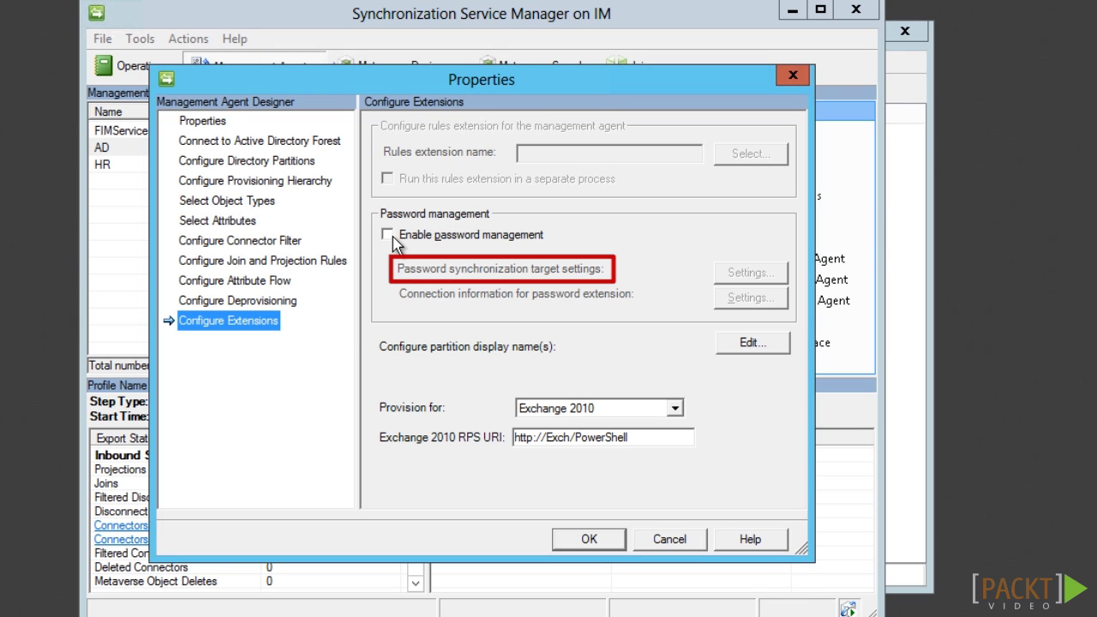
{"action": "left_click", "coordinate": [390, 237]}
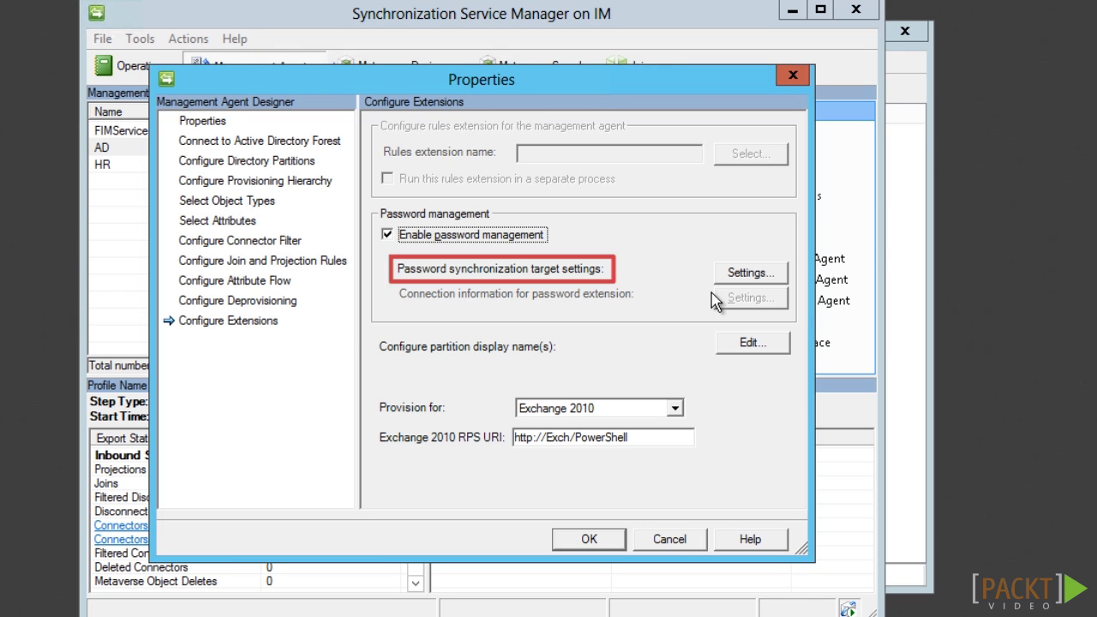
{"action": "left_click", "coordinate": [776, 276]}
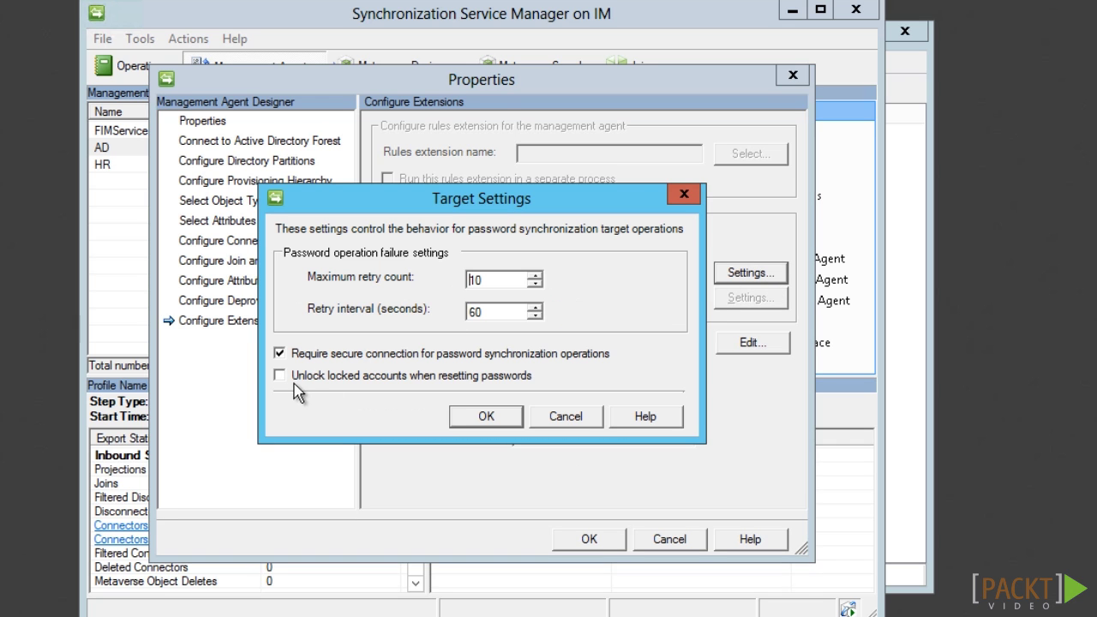
{"action": "left_click", "coordinate": [282, 378]}
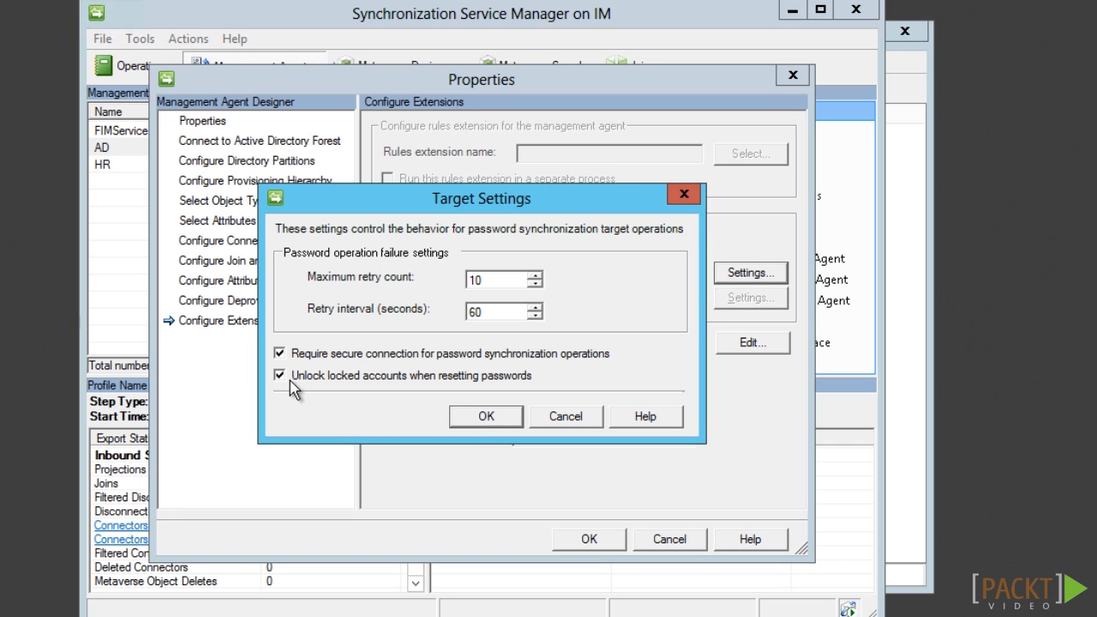
{"action": "left_click", "coordinate": [476, 420]}
{"action": "left_click", "coordinate": [596, 540]}
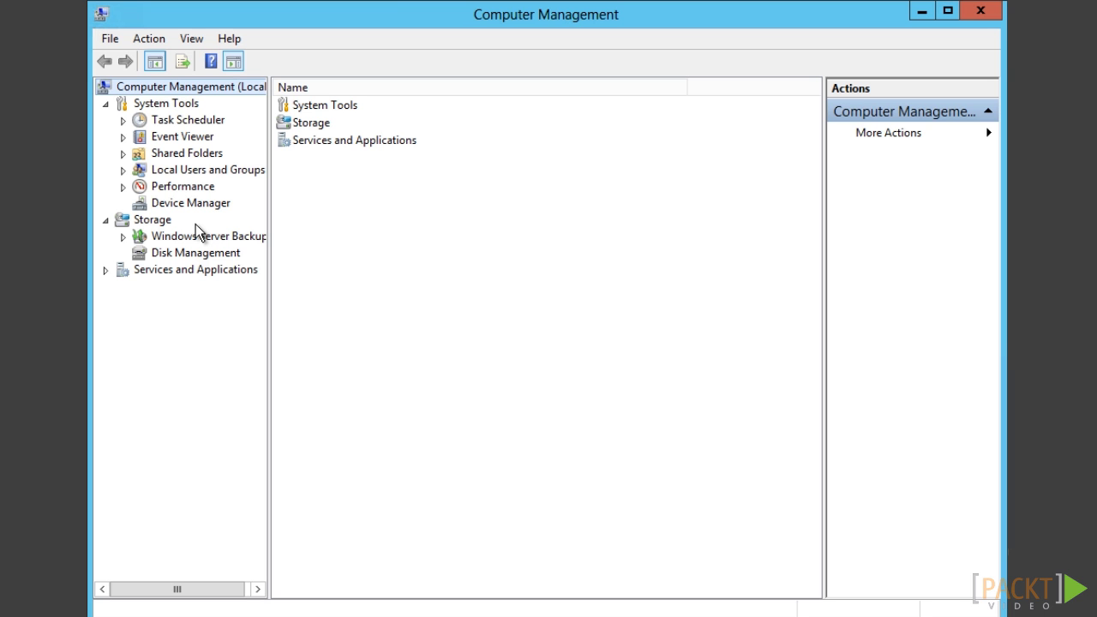
- Show the Groups list under Local Users and Groups
{"action": "left_click", "coordinate": [122, 170]}
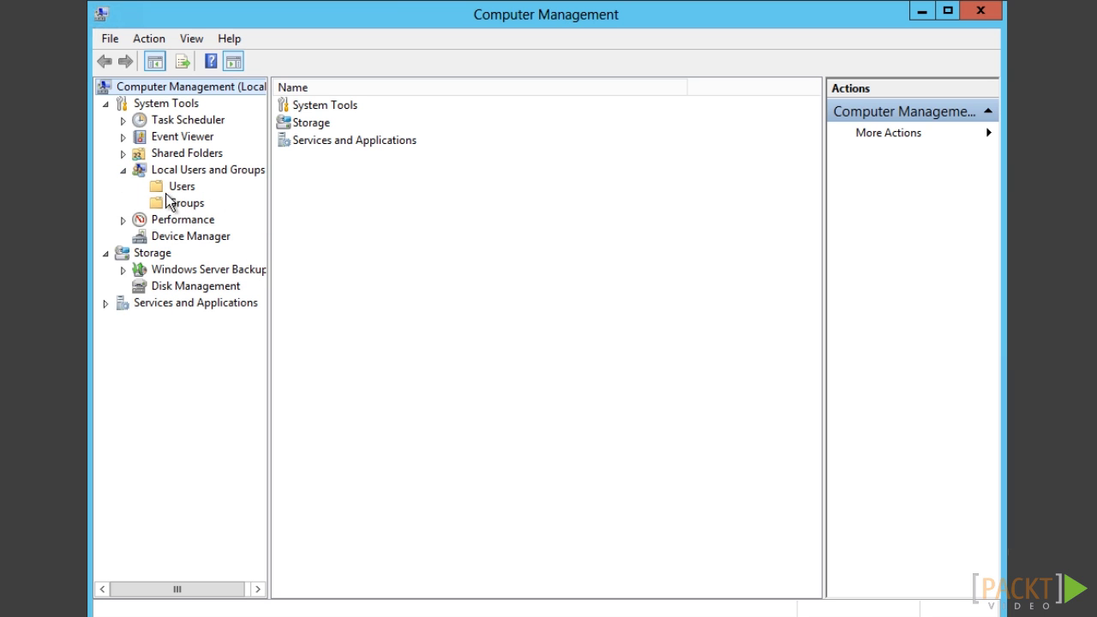
{"action": "left_click", "coordinate": [187, 206]}
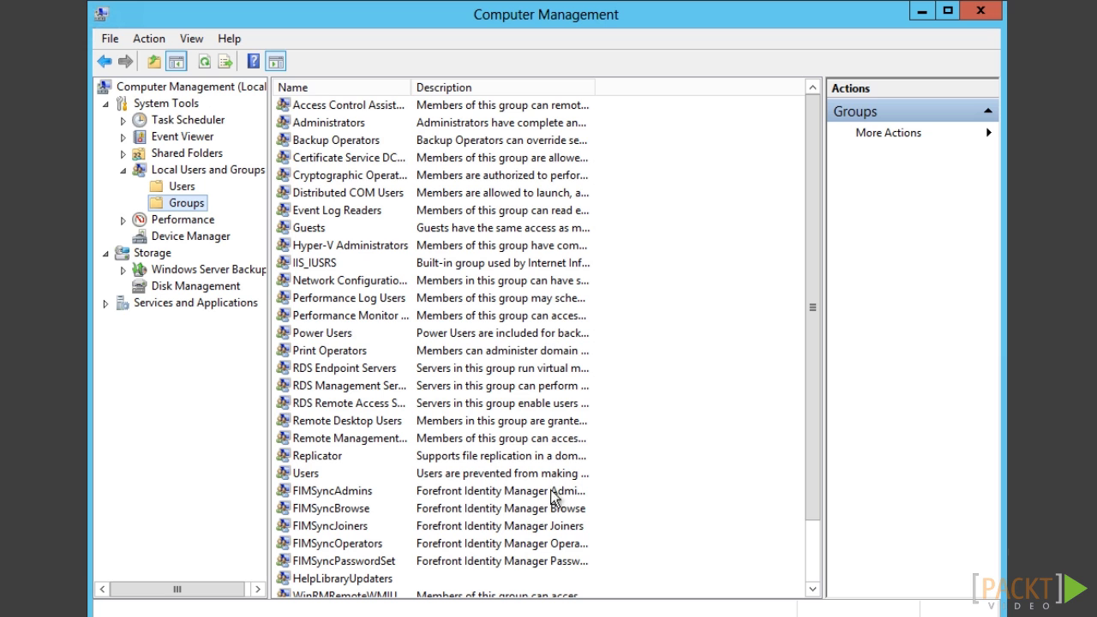
{"action": "left_click_drag", "start_coordinate": [815, 464], "coordinate": [774, 549]}
- Add the svcFIMService account as a member of the FIMSyncBrowse group
{"action": "left_click", "coordinate": [320, 439]}
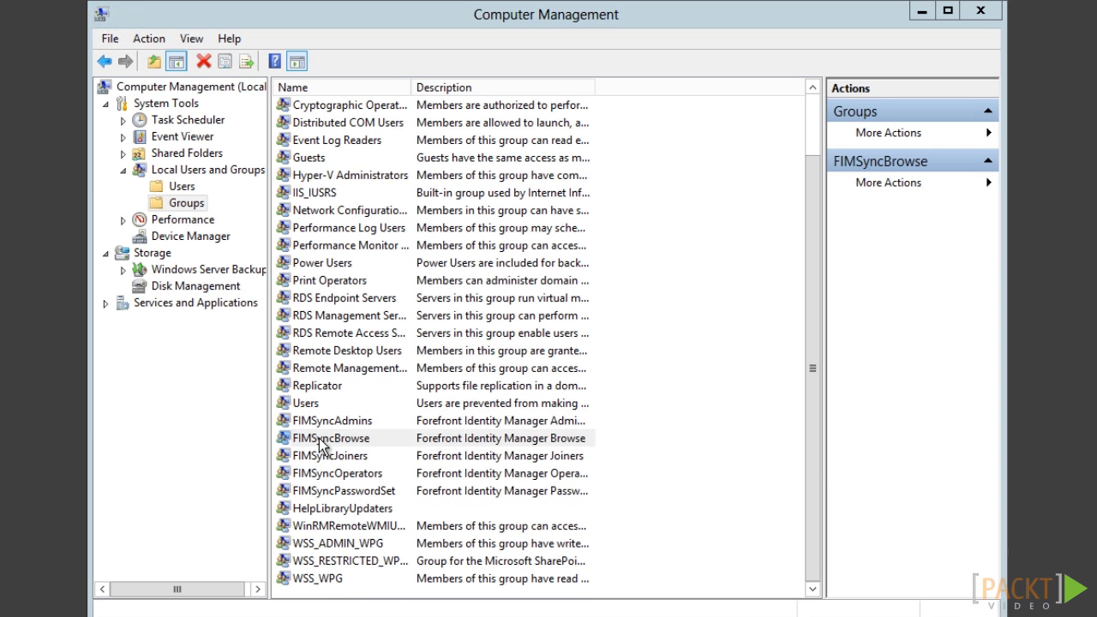
{"action": "double_click", "coordinate": [319, 439]}
{"action": "left_click", "coordinate": [416, 462]}
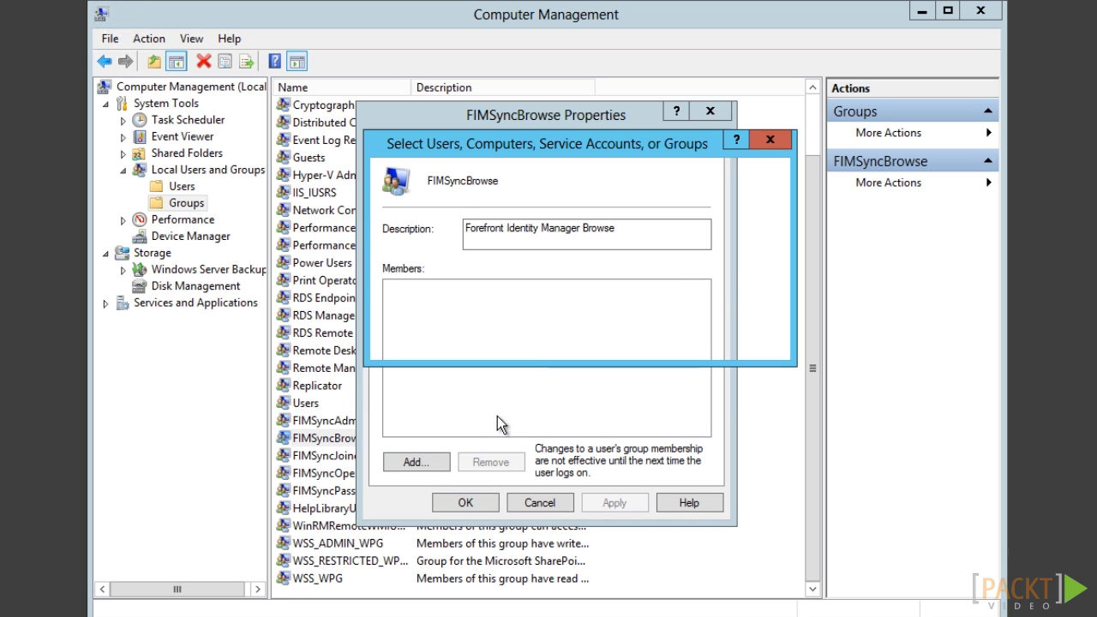
{"action": "type", "text": "svcFIM"}
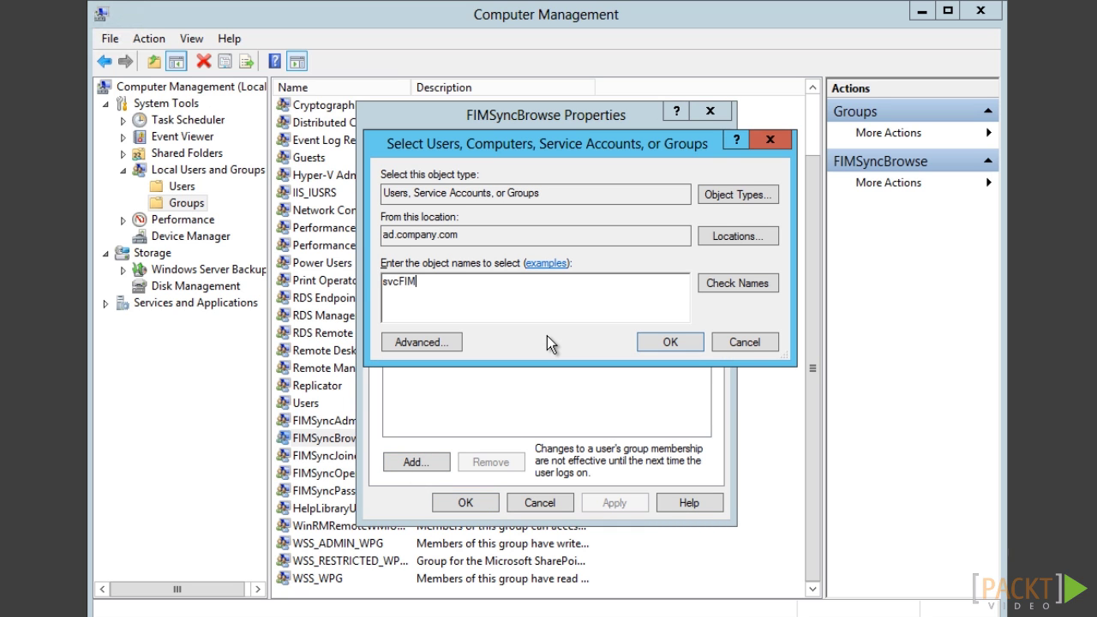
{"action": "type", "text": "Service"}
{"action": "left_click", "coordinate": [752, 283]}
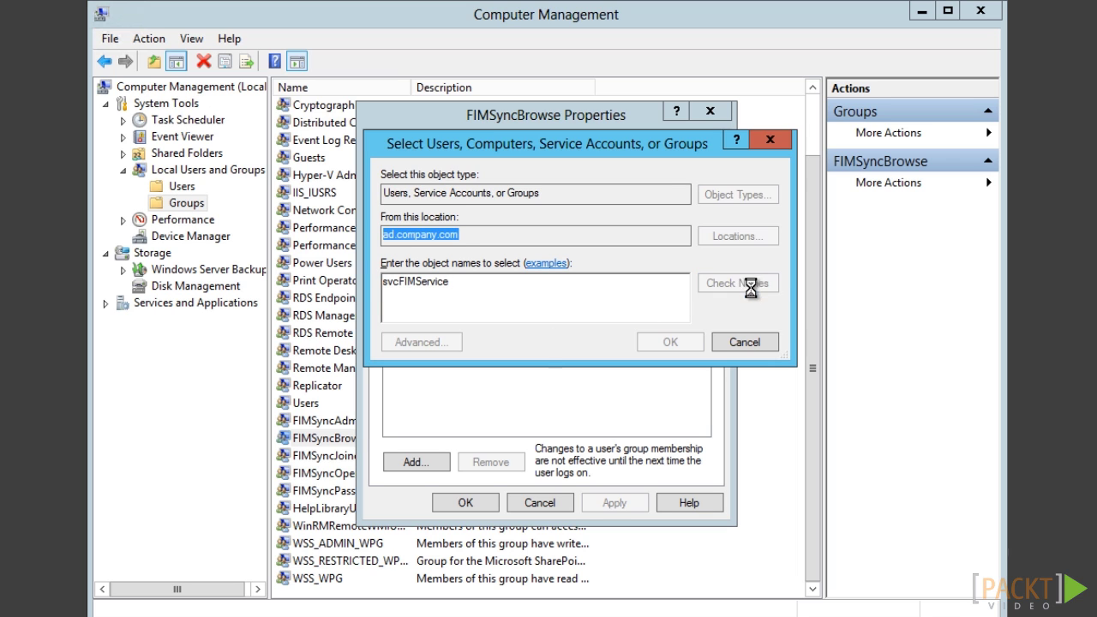
{"action": "left_click", "coordinate": [684, 342]}
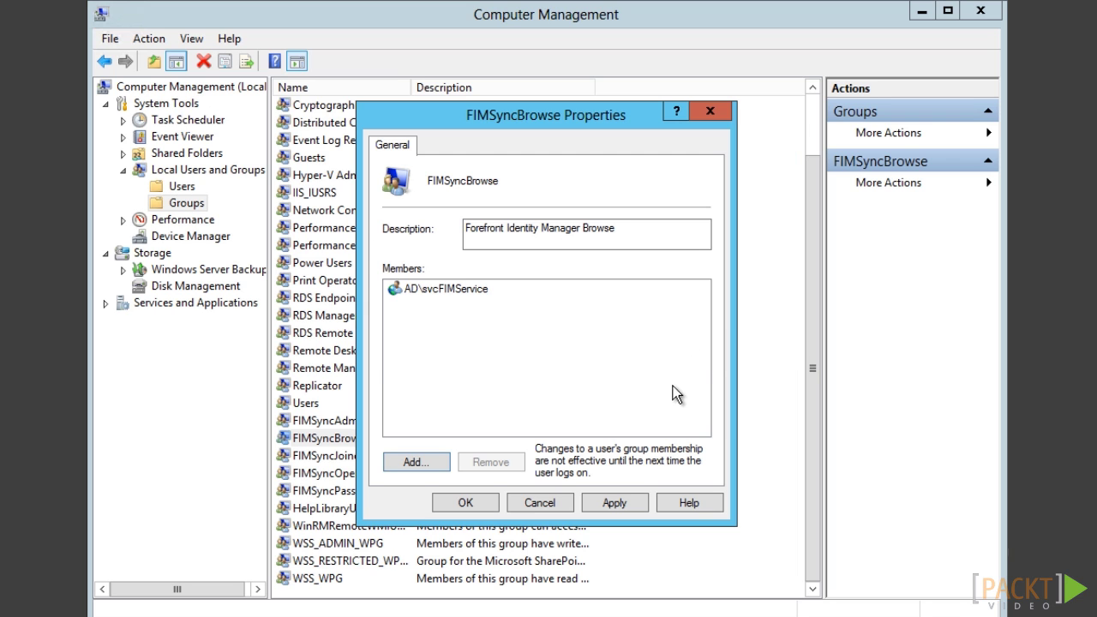
{"action": "left_click", "coordinate": [466, 504]}
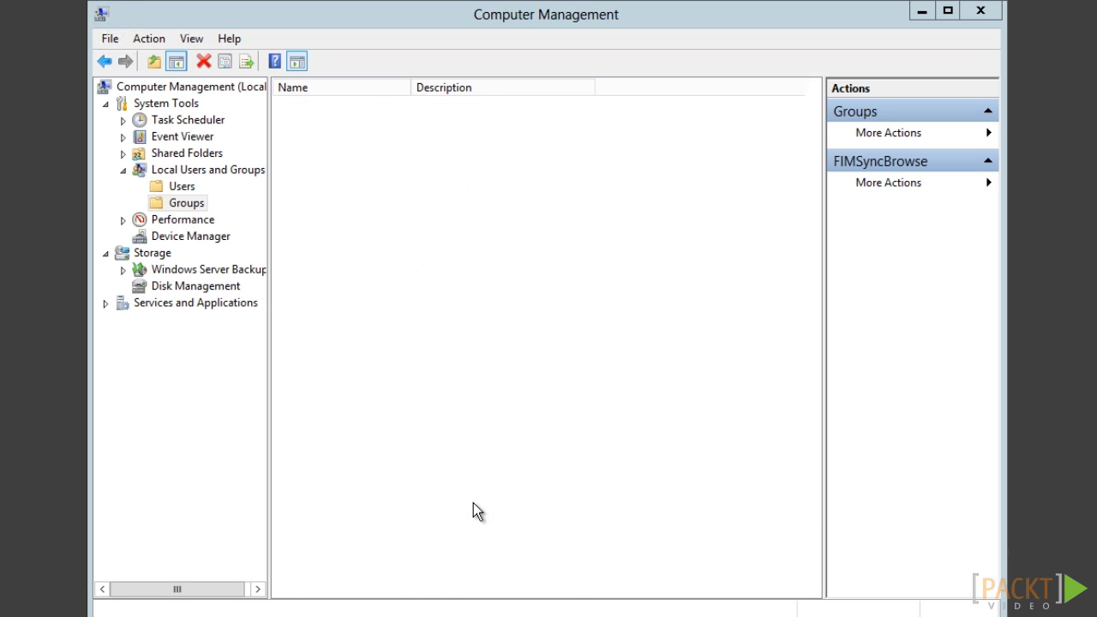
- Add the svcFIMService account as a member of the FIMSyncPasswordSet group
{"action": "double_click", "coordinate": [366, 563]}
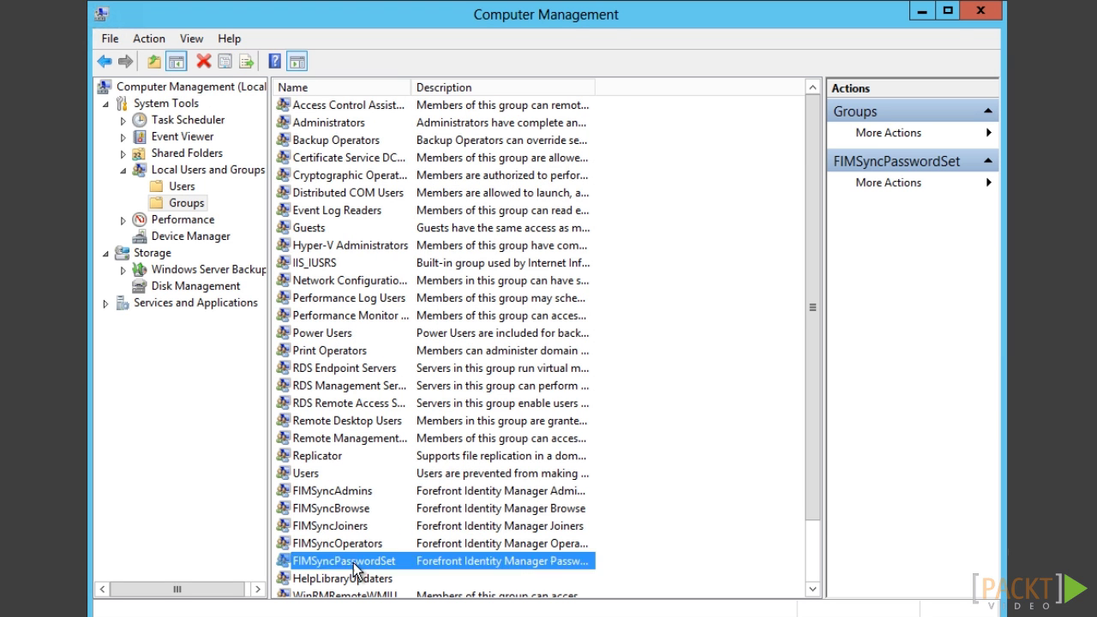
{"action": "left_click", "coordinate": [413, 462]}
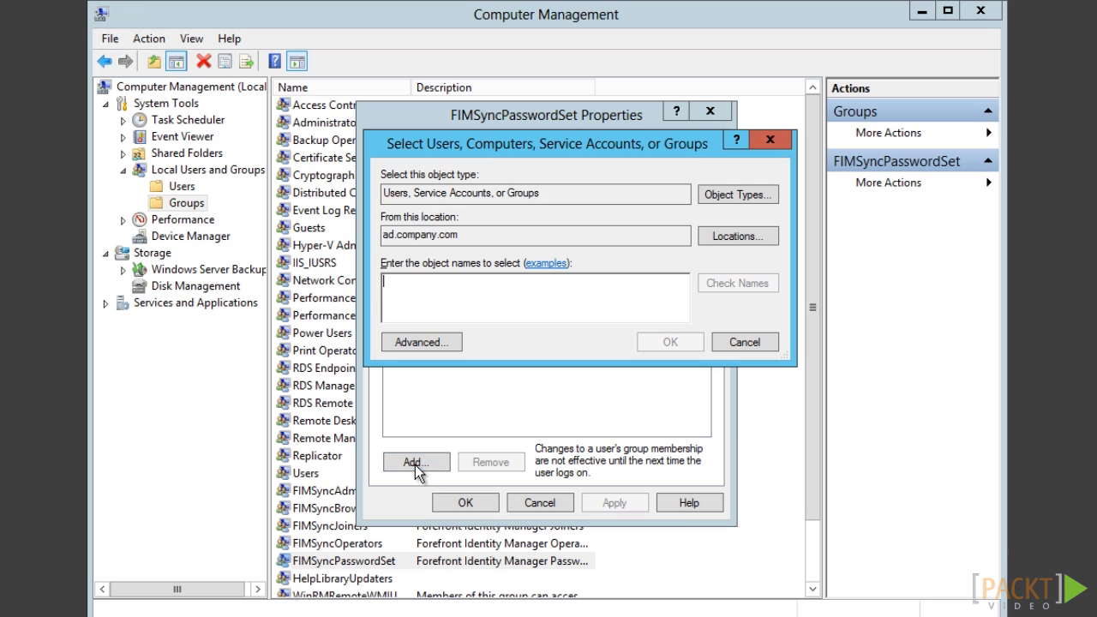
{"action": "type", "text": "svcFI"}
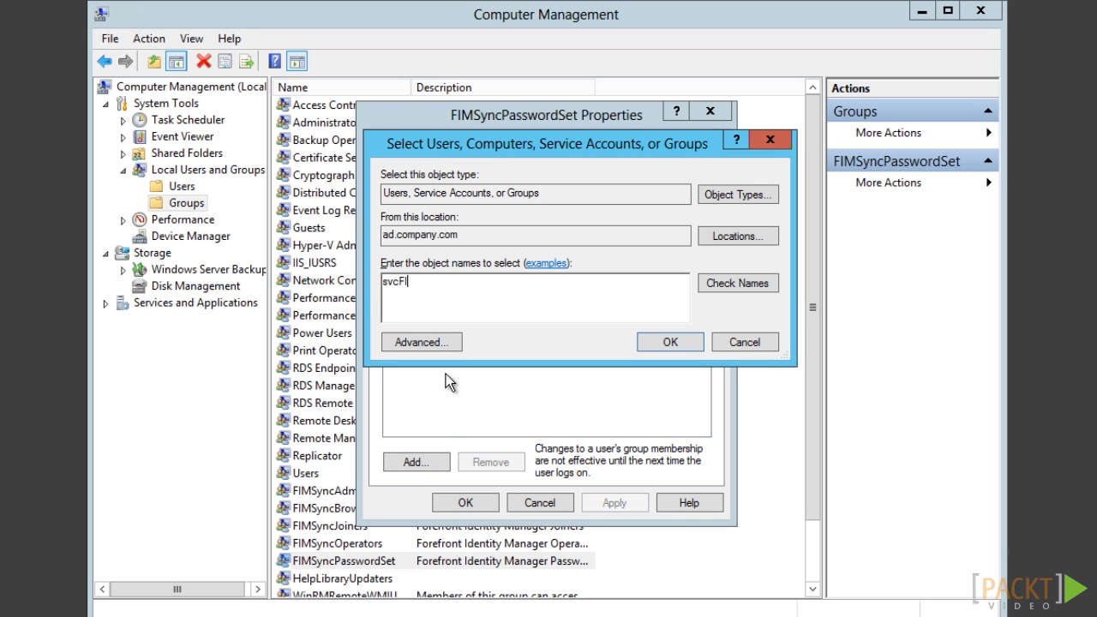
{"action": "type", "text": "MService"}
{"action": "left_click", "coordinate": [670, 342]}
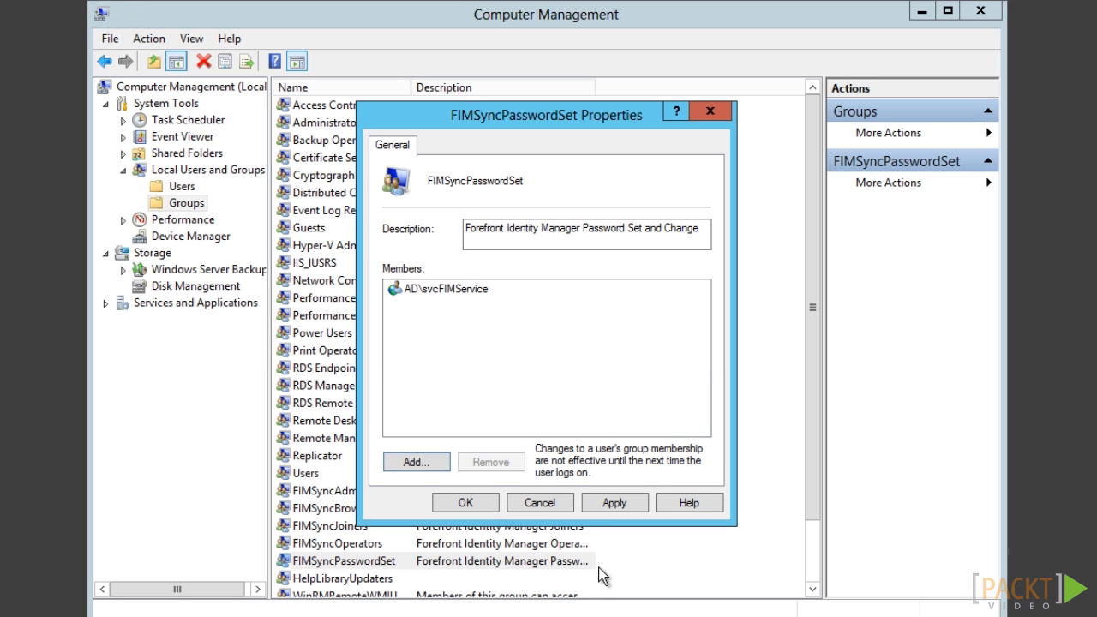
{"action": "left_click", "coordinate": [441, 503]}
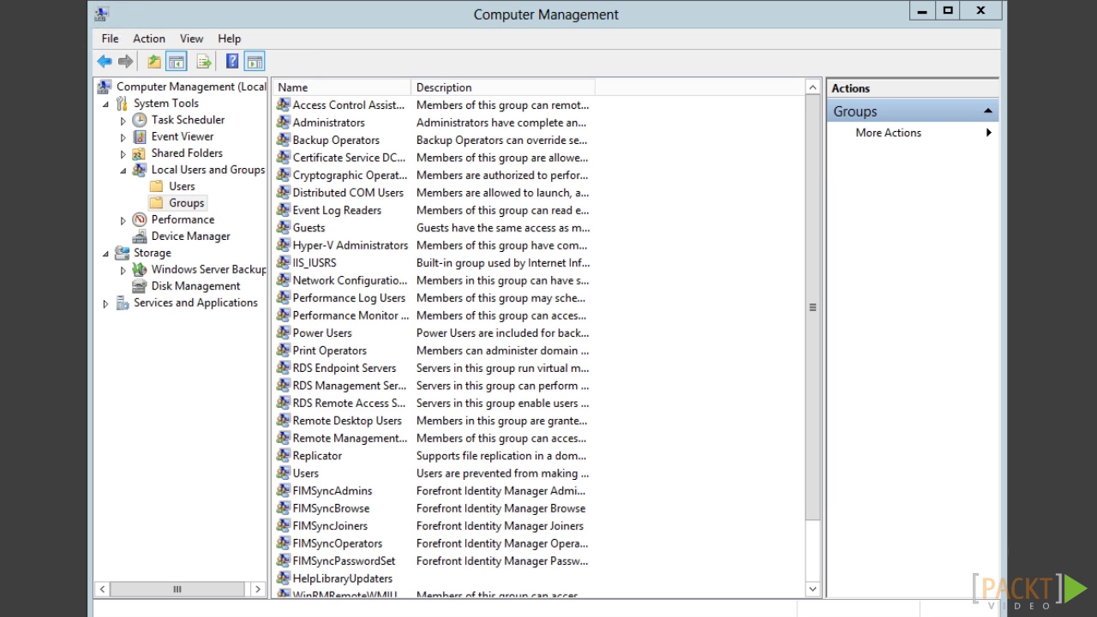
- Back in the FIM Portal, search Sets for 'password' and open Password Reset Users Set
{"action": "left_click", "coordinate": [924, 10]}
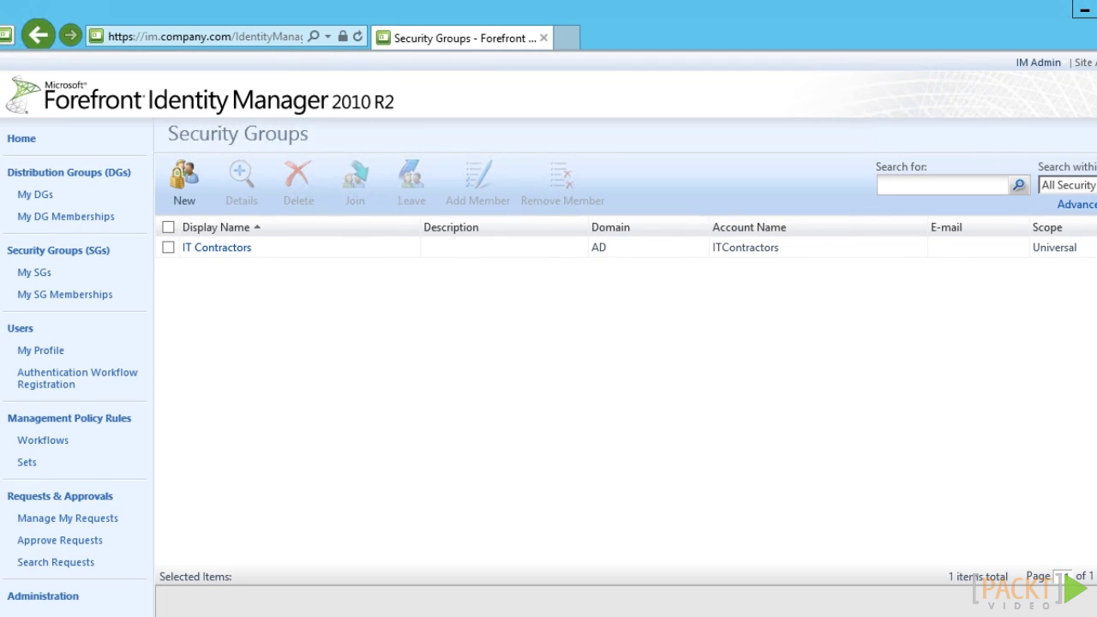
{"action": "left_click", "coordinate": [24, 141]}
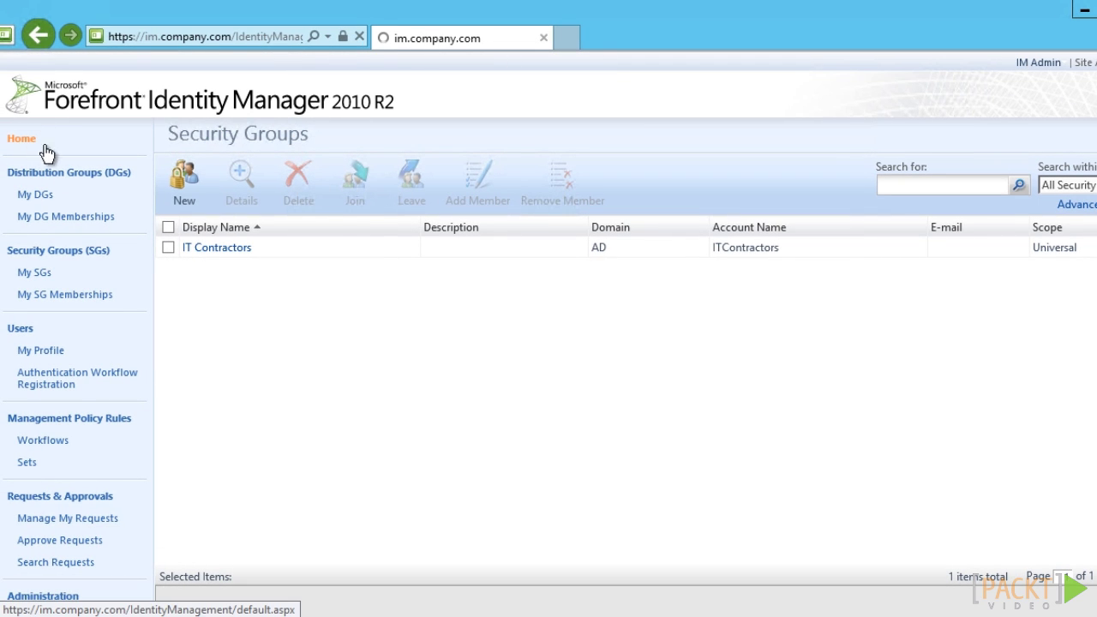
{"action": "left_click", "coordinate": [28, 467]}
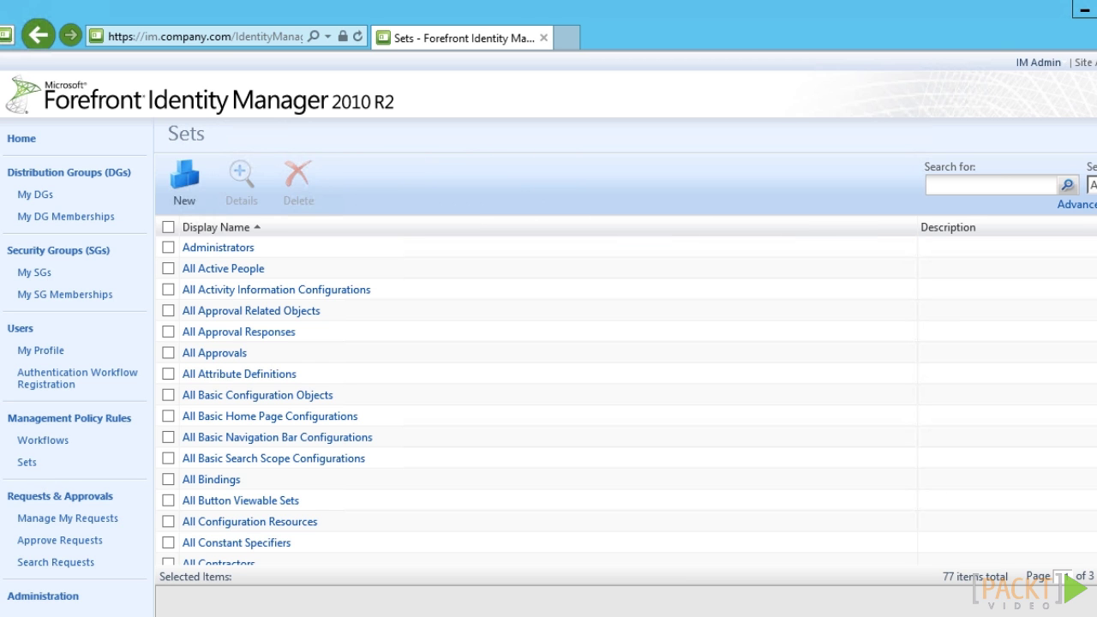
{"action": "left_click", "coordinate": [949, 186]}
{"action": "type", "text": "password"}
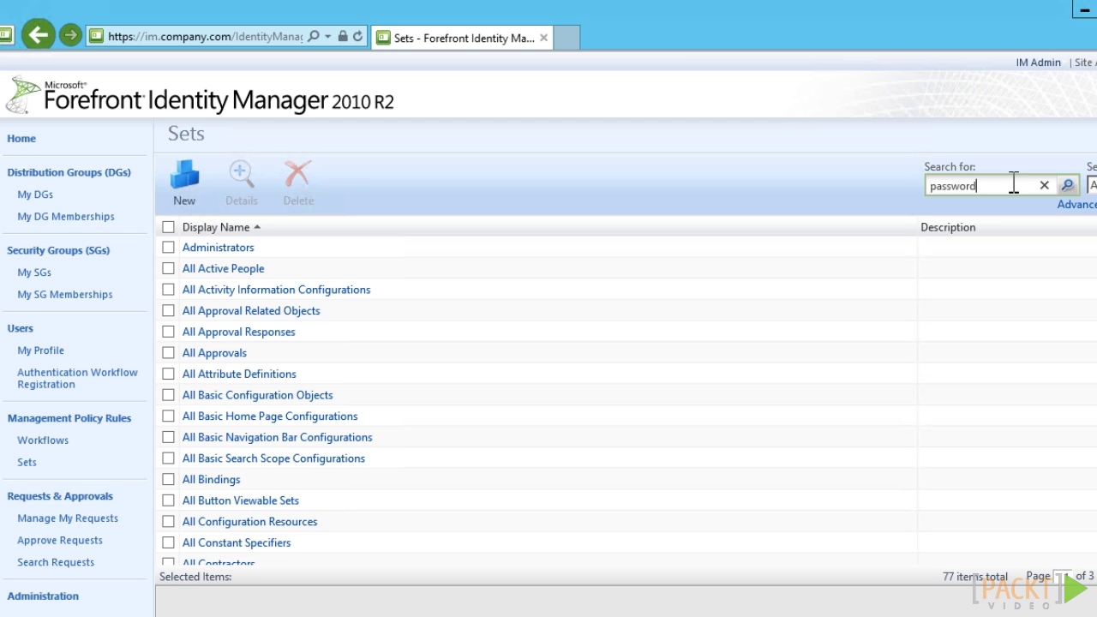
{"action": "left_click", "coordinate": [1068, 186]}
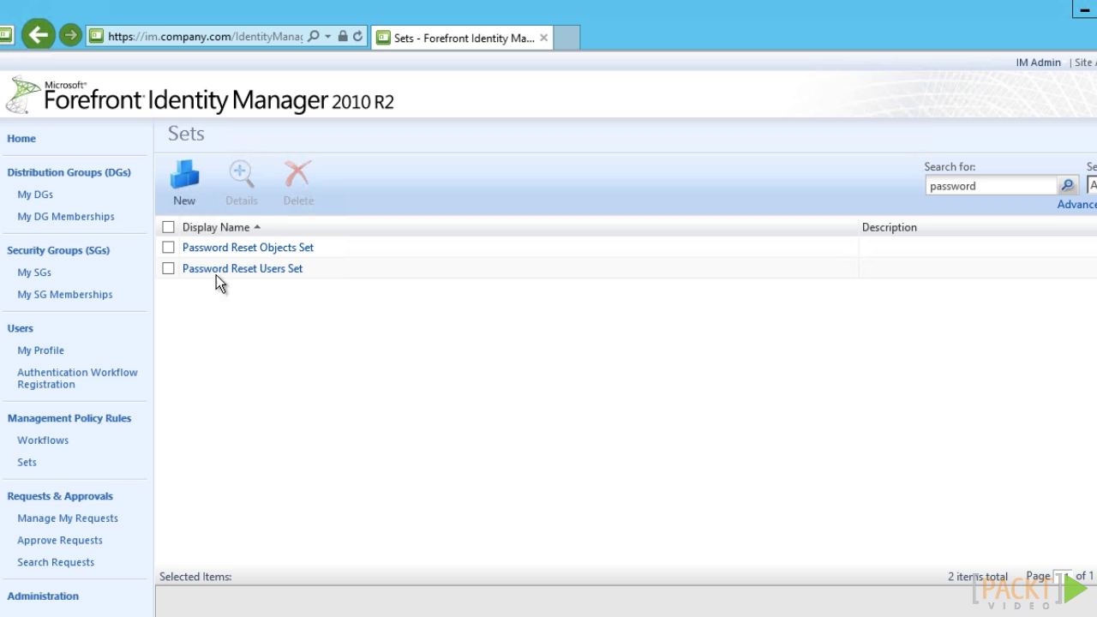
{"action": "left_click", "coordinate": [217, 271]}
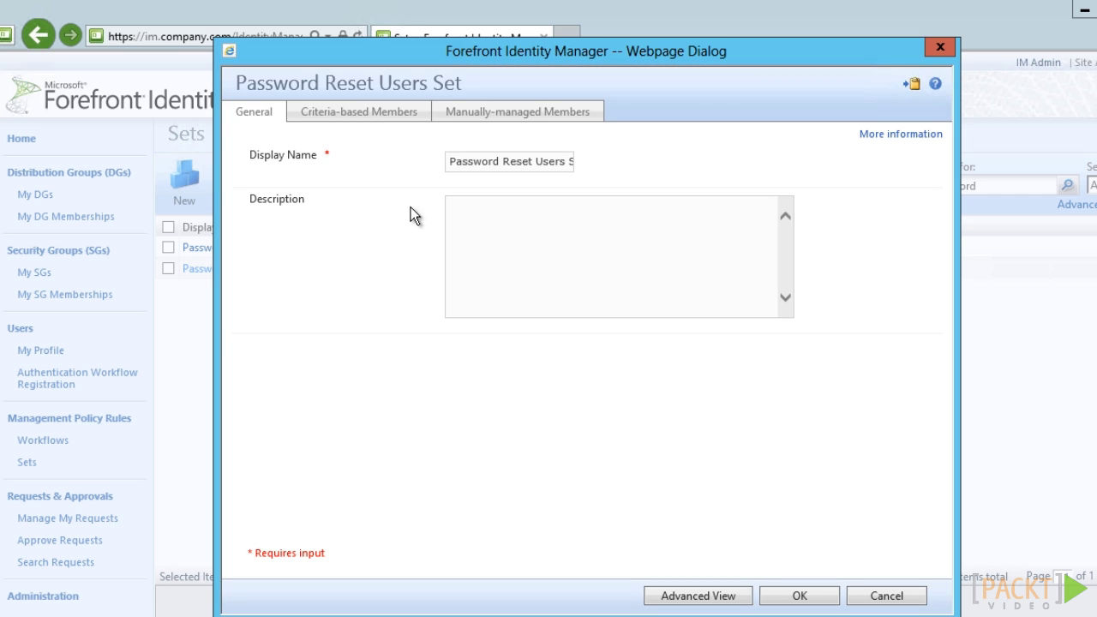
- Add a membership condition requiring Employee Type to be 'Employee' and refresh the member list
{"action": "left_click", "coordinate": [342, 115]}
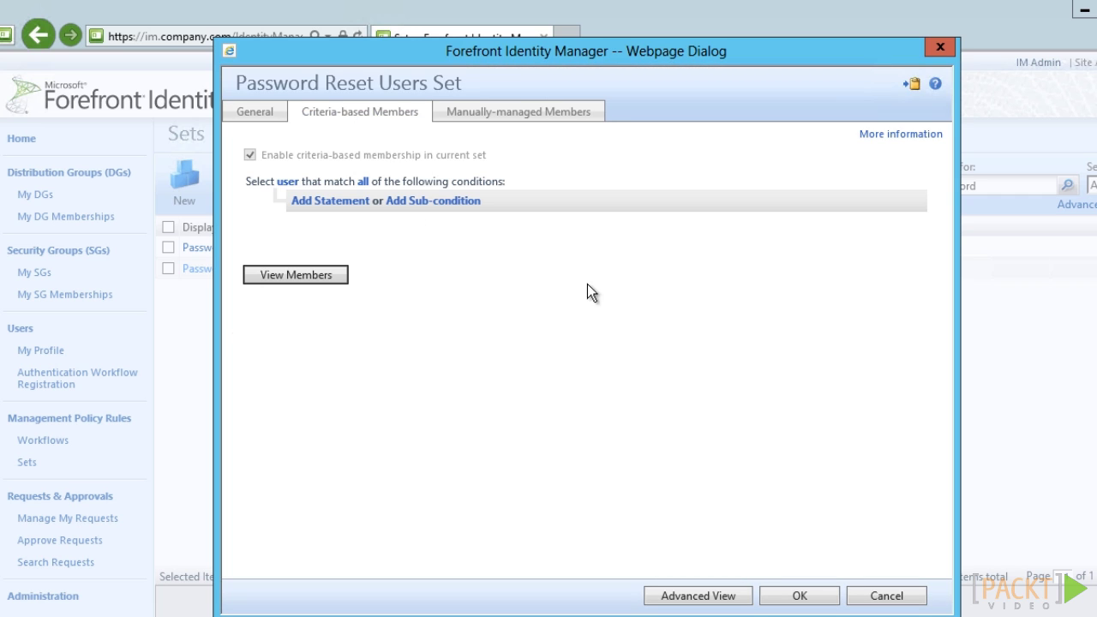
{"action": "left_click", "coordinate": [281, 281]}
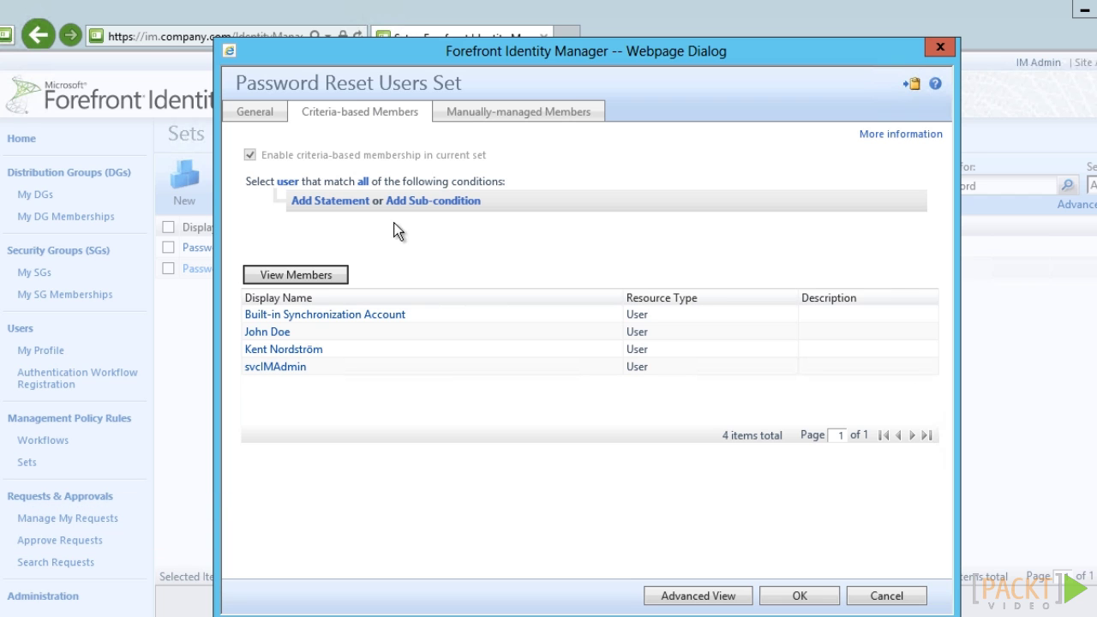
{"action": "left_click", "coordinate": [311, 200]}
{"action": "left_click", "coordinate": [340, 215]}
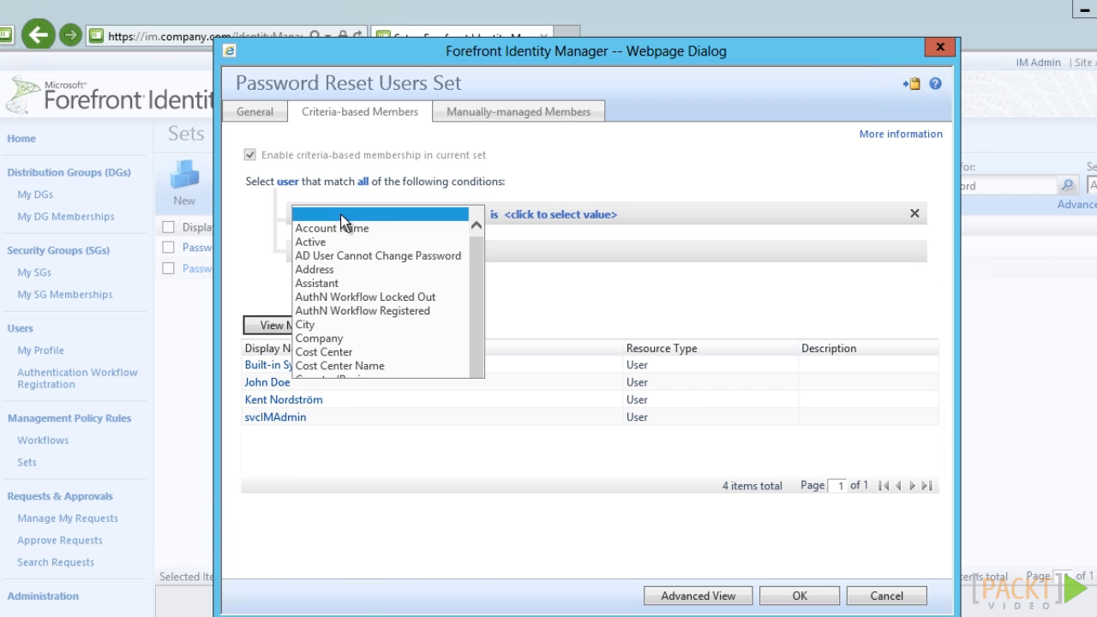
{"action": "scroll", "coordinate": [467, 398], "scroll_direction": "down", "scroll_amount": 5}
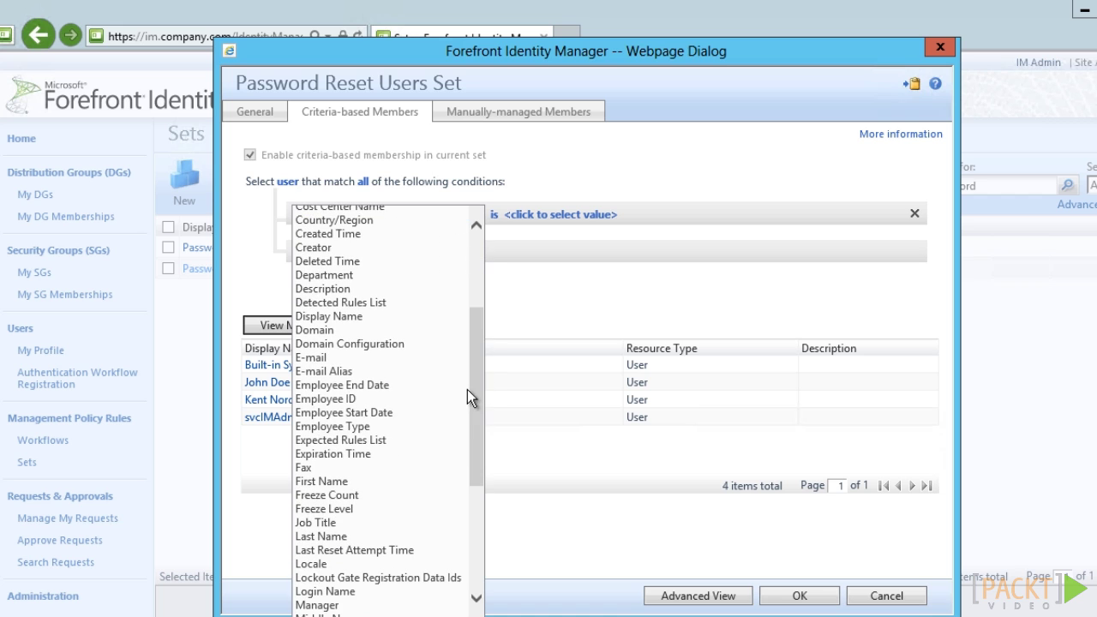
{"action": "left_click", "coordinate": [366, 426]}
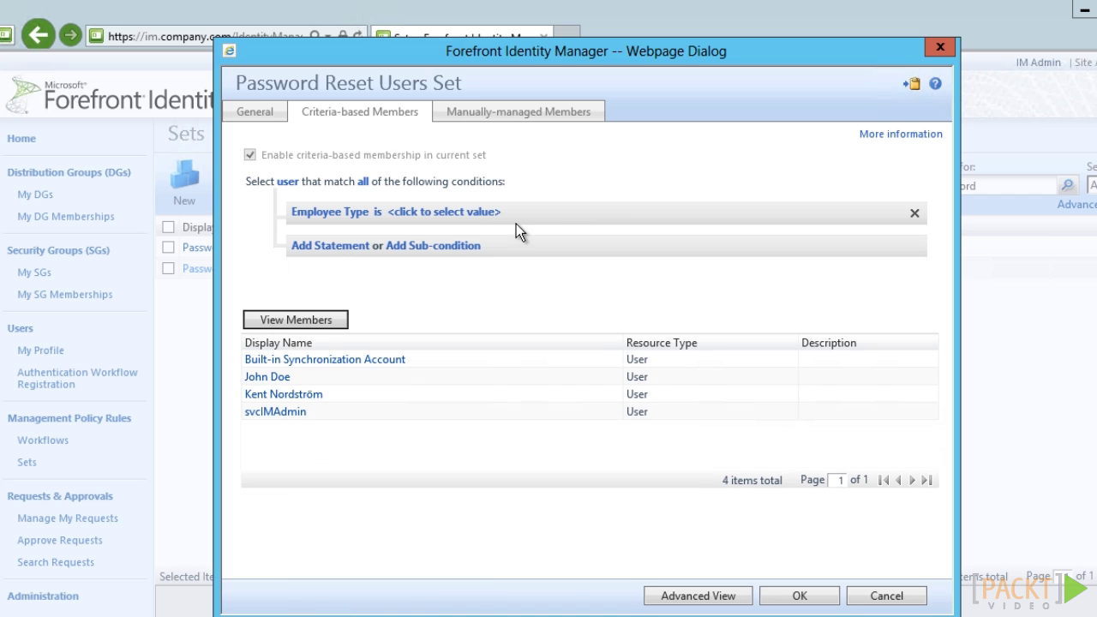
{"action": "left_click", "coordinate": [498, 214]}
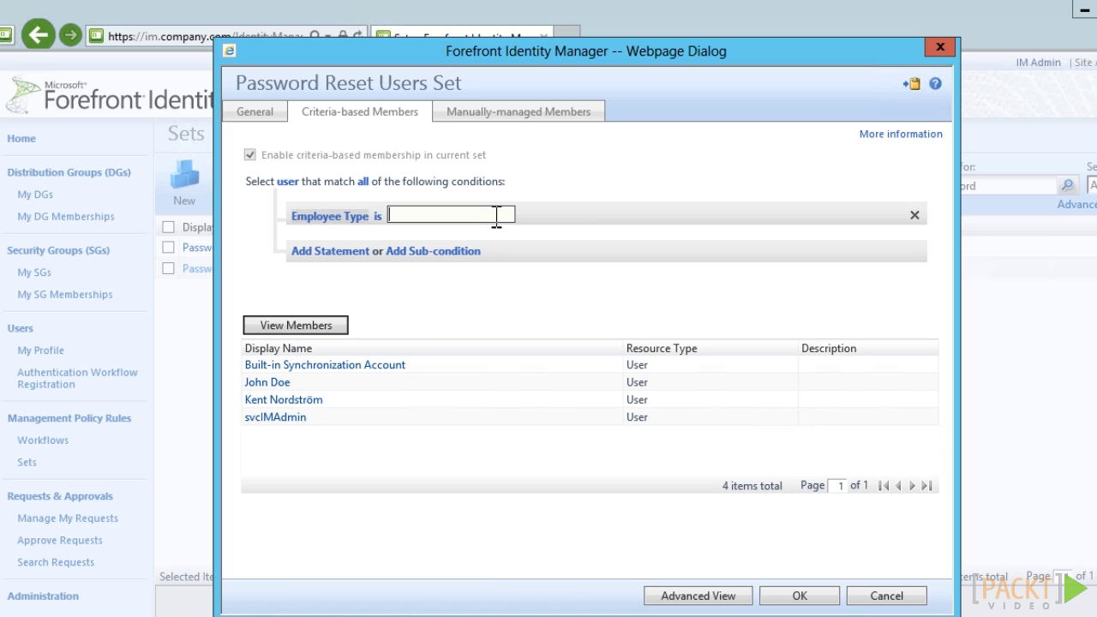
{"action": "type", "text": "Employee"}
{"action": "left_click", "coordinate": [496, 269]}
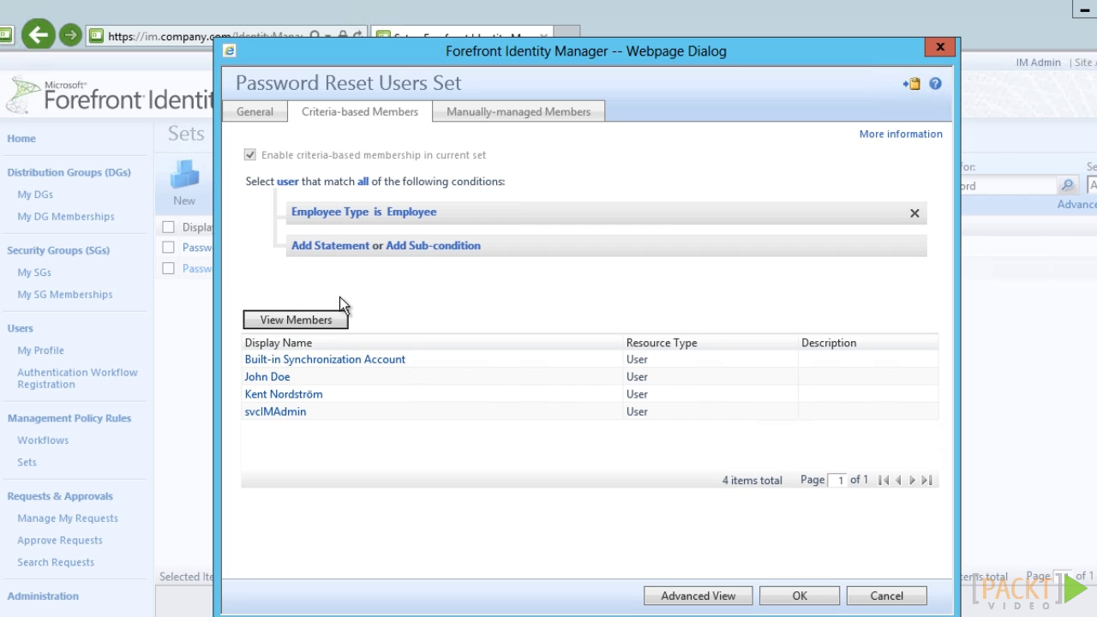
{"action": "left_click", "coordinate": [342, 320]}
- Submit the updated Password Reset Users Set and go to the Workflows list
{"action": "left_click", "coordinate": [803, 599]}
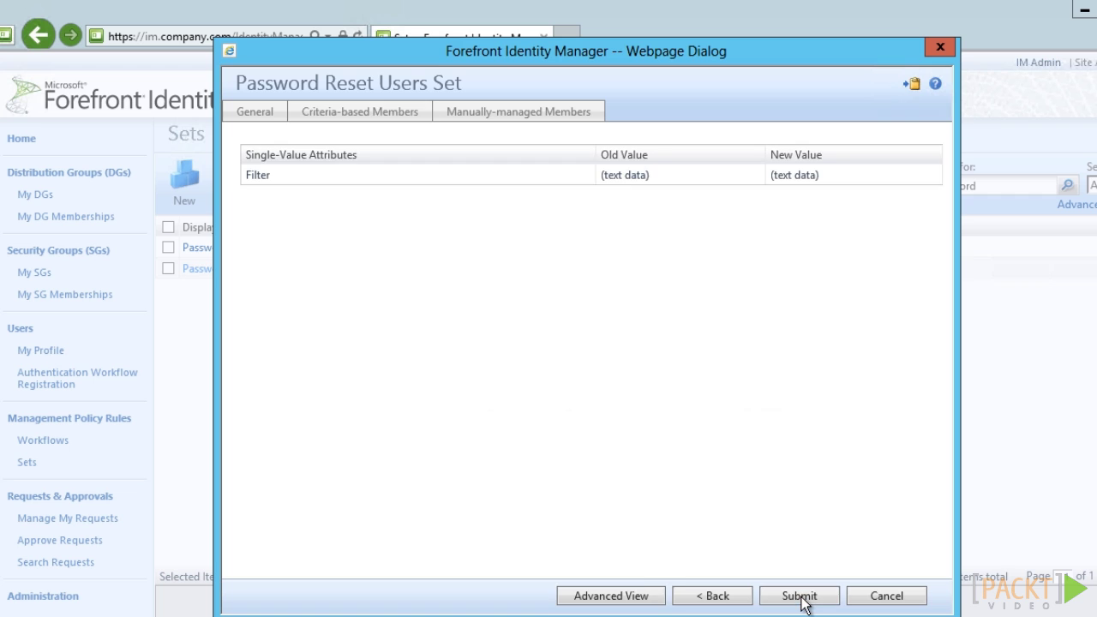
{"action": "left_click", "coordinate": [800, 596]}
{"action": "left_click", "coordinate": [49, 442]}
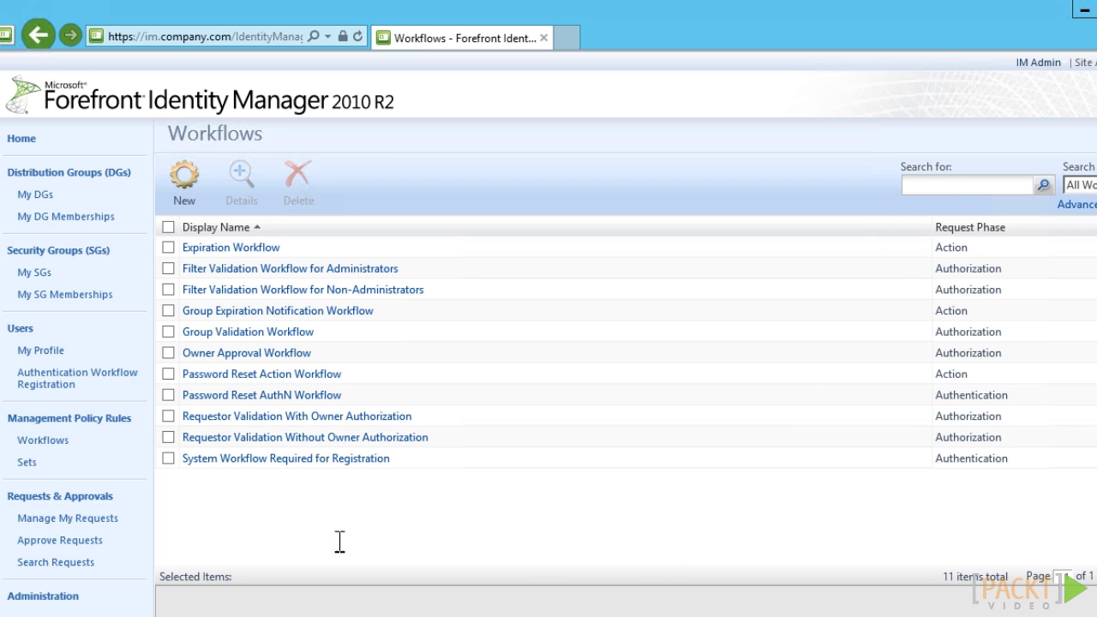
- Review the Password Reset AuthN Workflow's activities and available activity types without adding any
{"action": "left_click", "coordinate": [204, 396]}
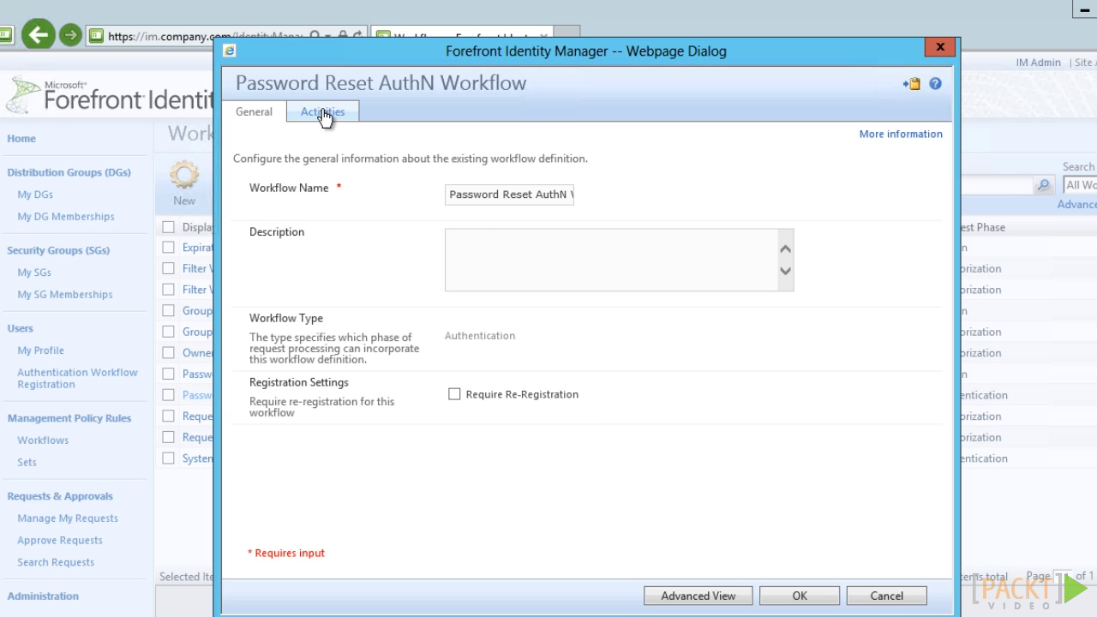
{"action": "left_click", "coordinate": [323, 116]}
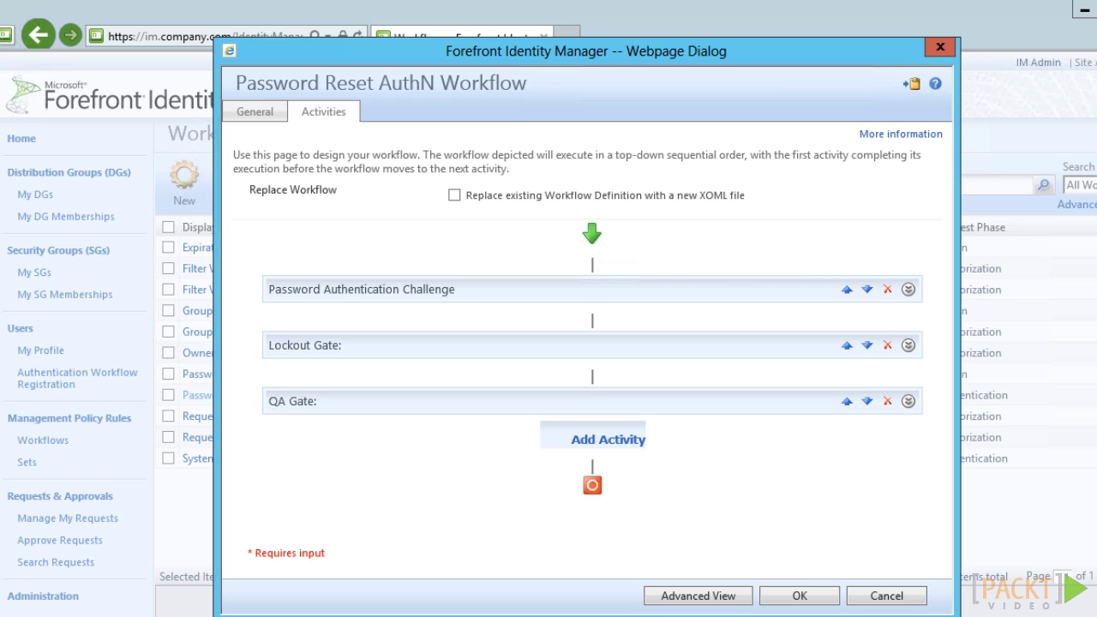
{"action": "left_click", "coordinate": [621, 440]}
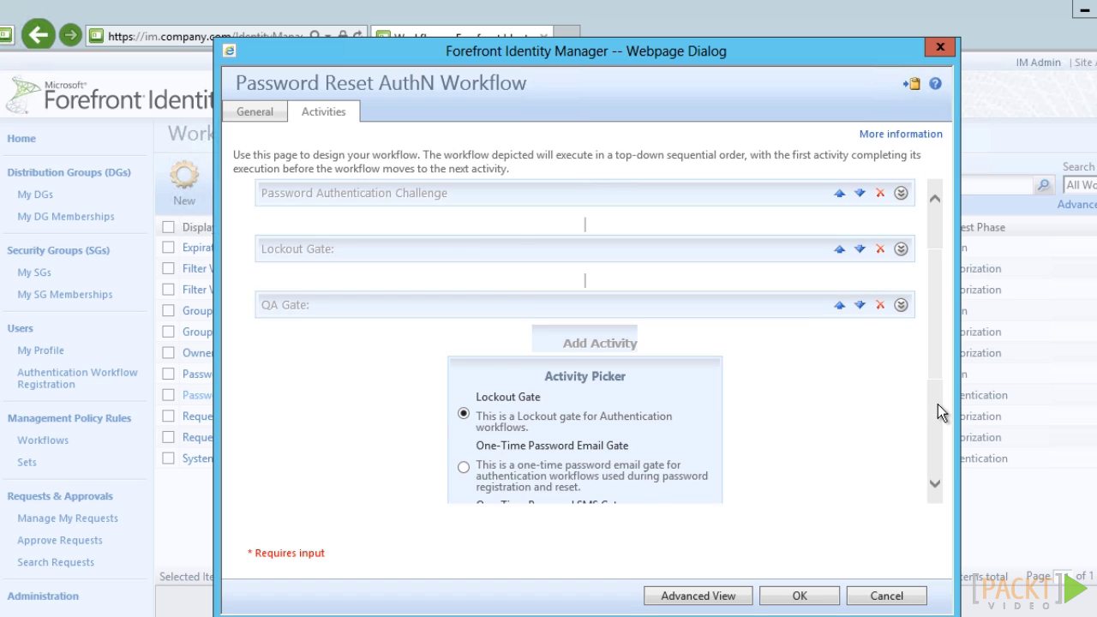
{"action": "left_click_drag", "start_coordinate": [938, 404], "coordinate": [938, 448]}
{"action": "scroll", "coordinate": [944, 421], "scroll_direction": "up", "scroll_amount": 1}
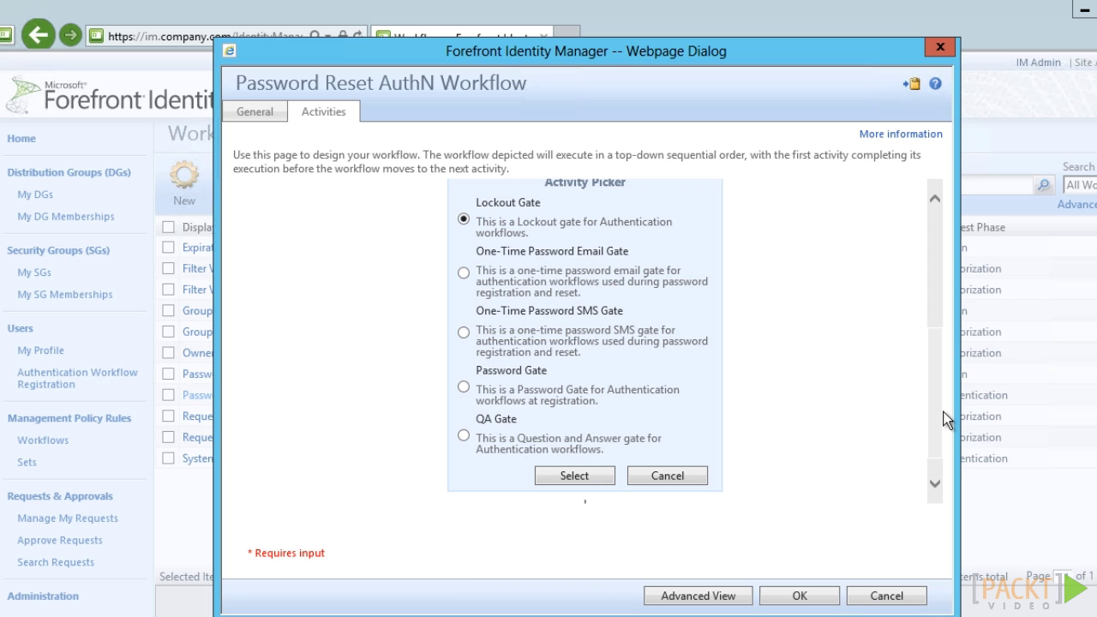
{"action": "left_click", "coordinate": [688, 478]}
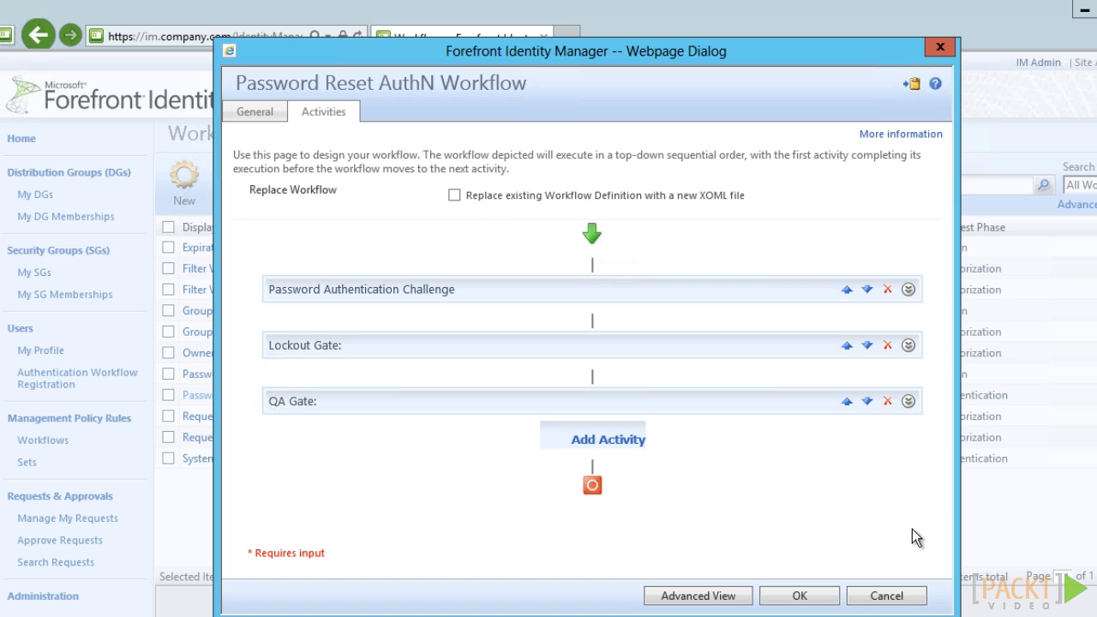
- Set up the QA Gate with the PIN question and submit the Password Reset AuthN Workflow
{"action": "left_click", "coordinate": [909, 401]}
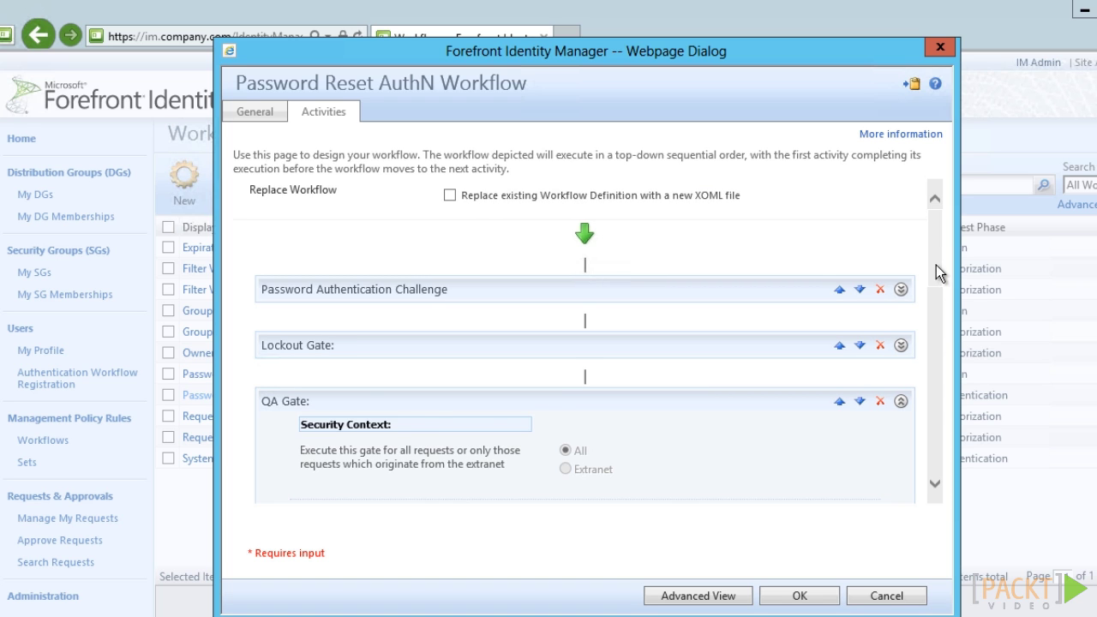
{"action": "scroll", "coordinate": [937, 265], "scroll_direction": "down", "scroll_amount": 2}
{"action": "scroll", "coordinate": [941, 334], "scroll_direction": "down", "scroll_amount": 3}
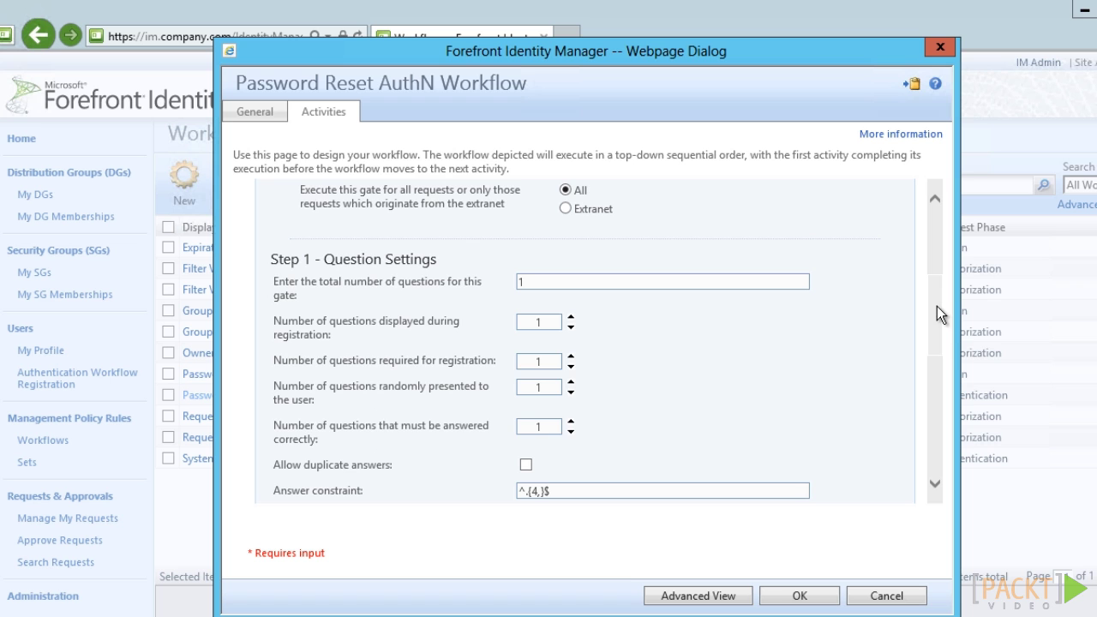
{"action": "scroll", "coordinate": [938, 343], "scroll_direction": "down", "scroll_amount": 4}
{"action": "scroll", "coordinate": [938, 401], "scroll_direction": "down", "scroll_amount": 2}
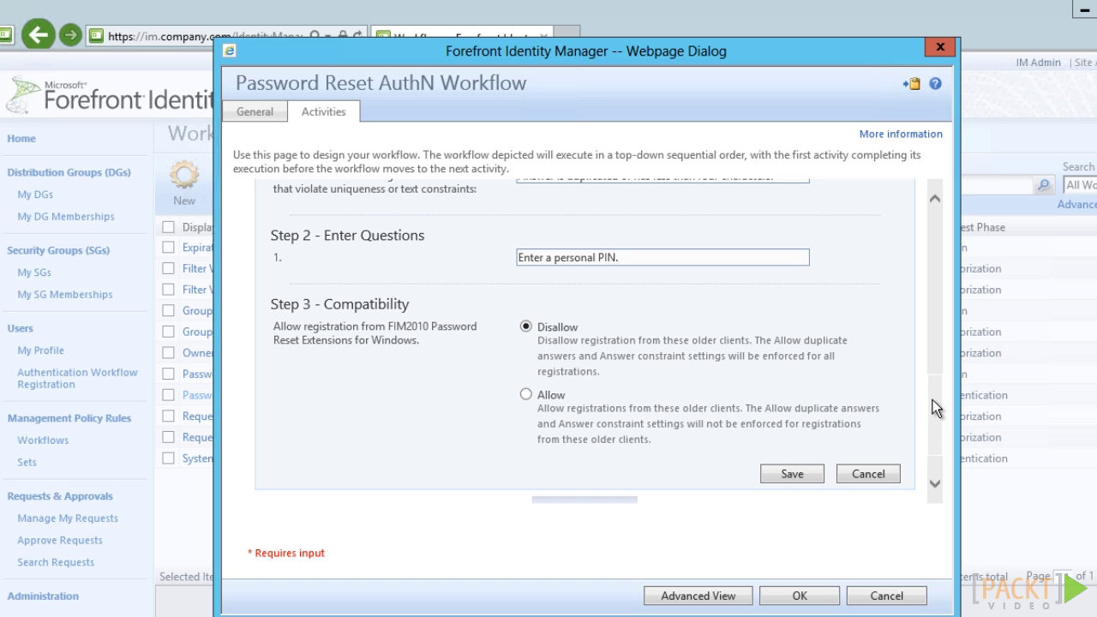
{"action": "left_click", "coordinate": [782, 474]}
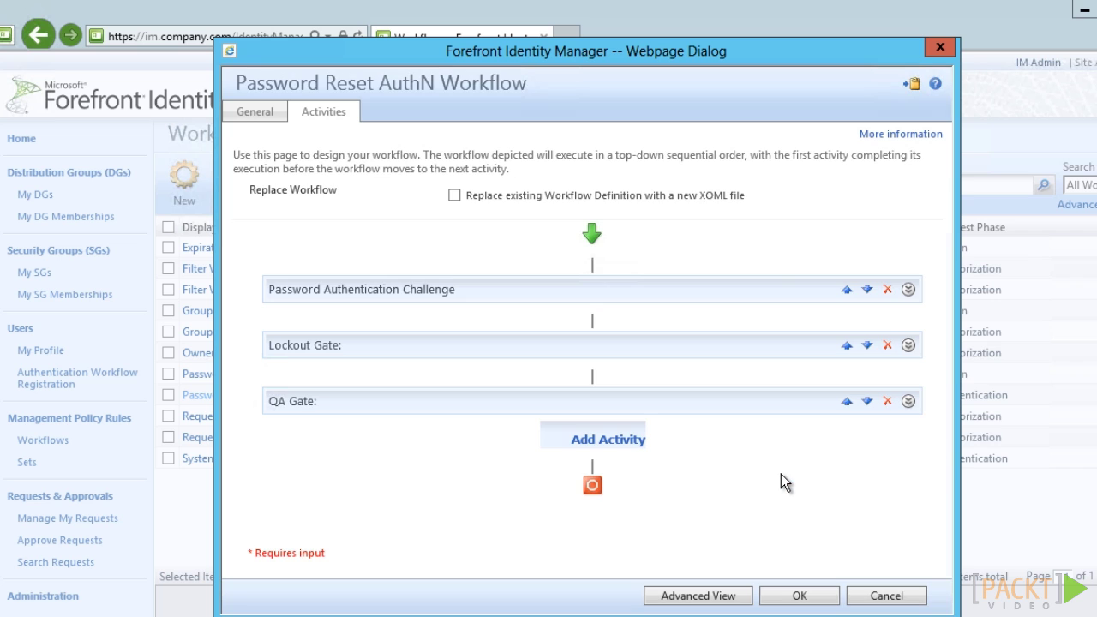
{"action": "left_click", "coordinate": [805, 596]}
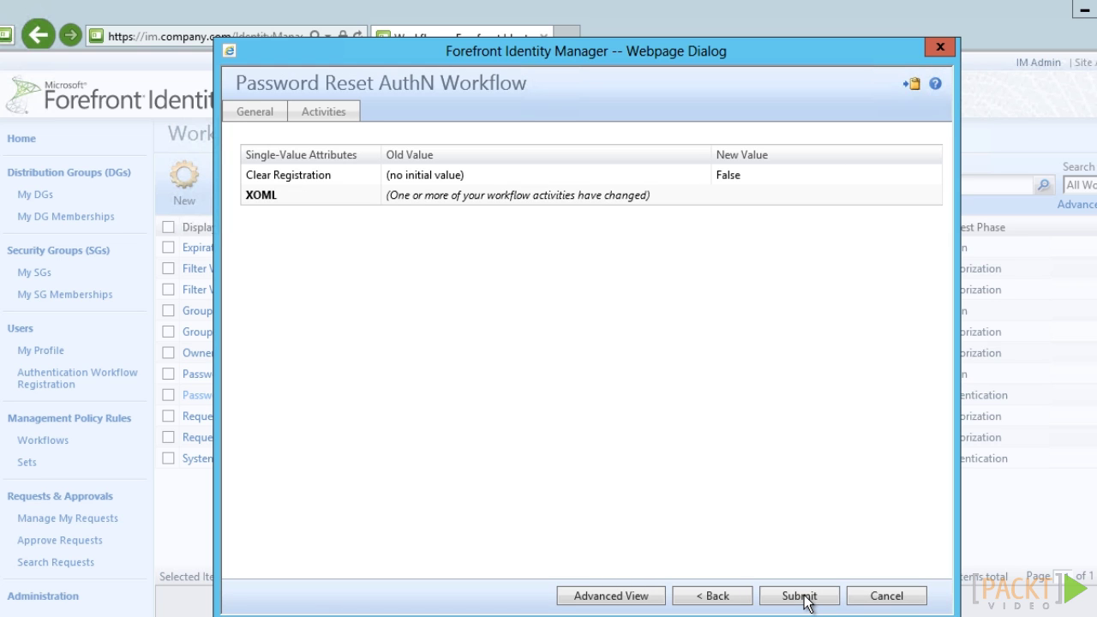
{"action": "left_click", "coordinate": [802, 596]}
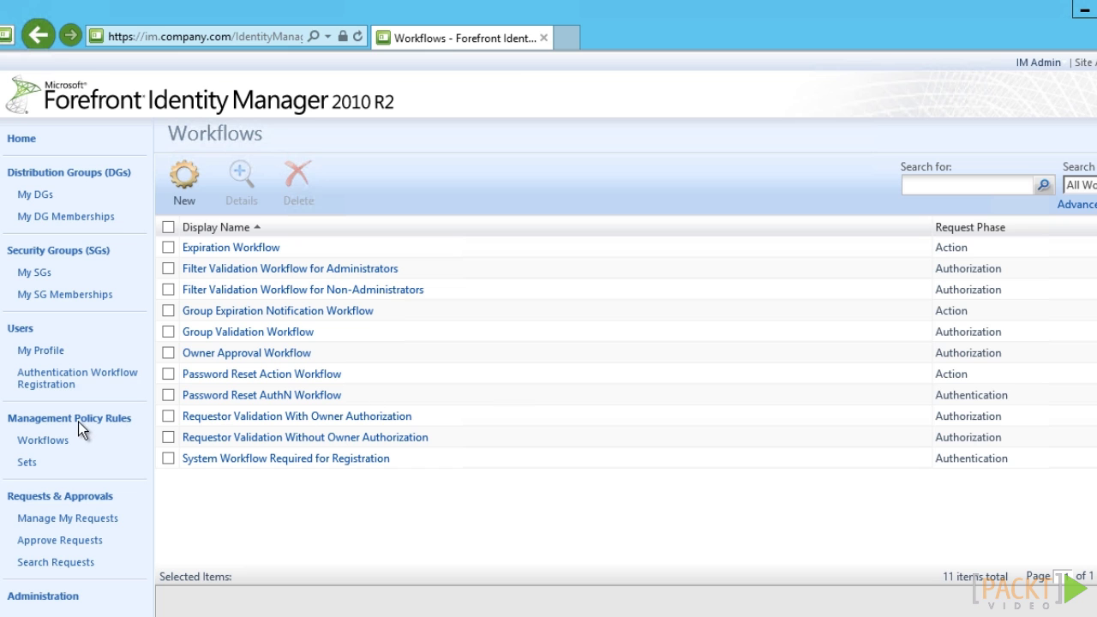
- Search policy rules for '*password' and enable 'Anonymous users can reset their password'
{"action": "left_click", "coordinate": [79, 423]}
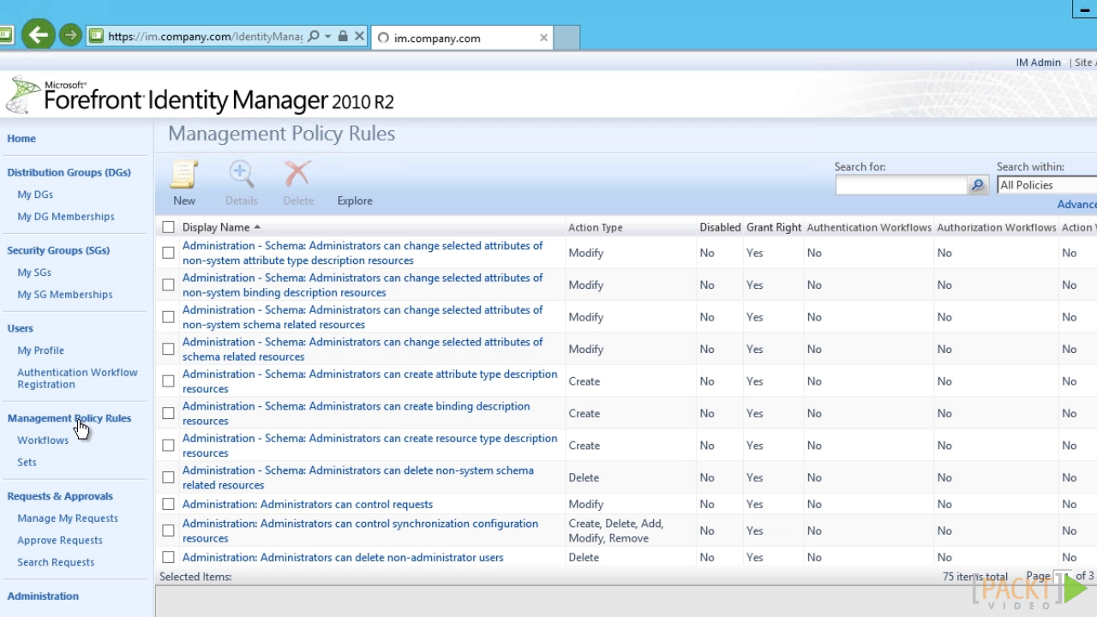
{"action": "left_click", "coordinate": [870, 184]}
{"action": "type", "text": "*password"}
{"action": "left_click", "coordinate": [977, 186]}
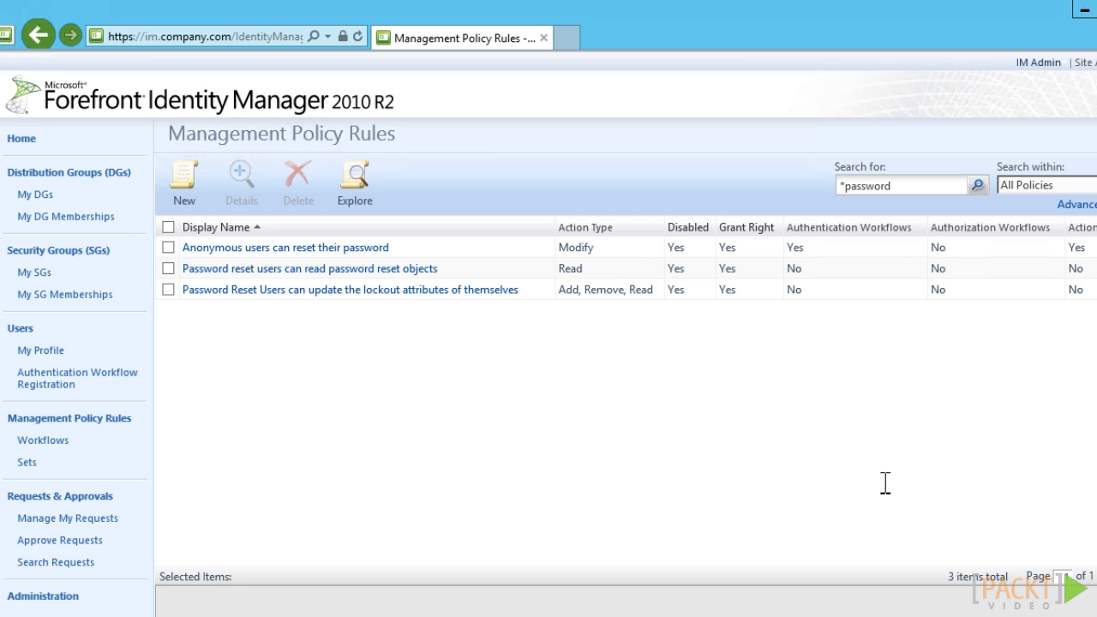
{"action": "left_click", "coordinate": [320, 243]}
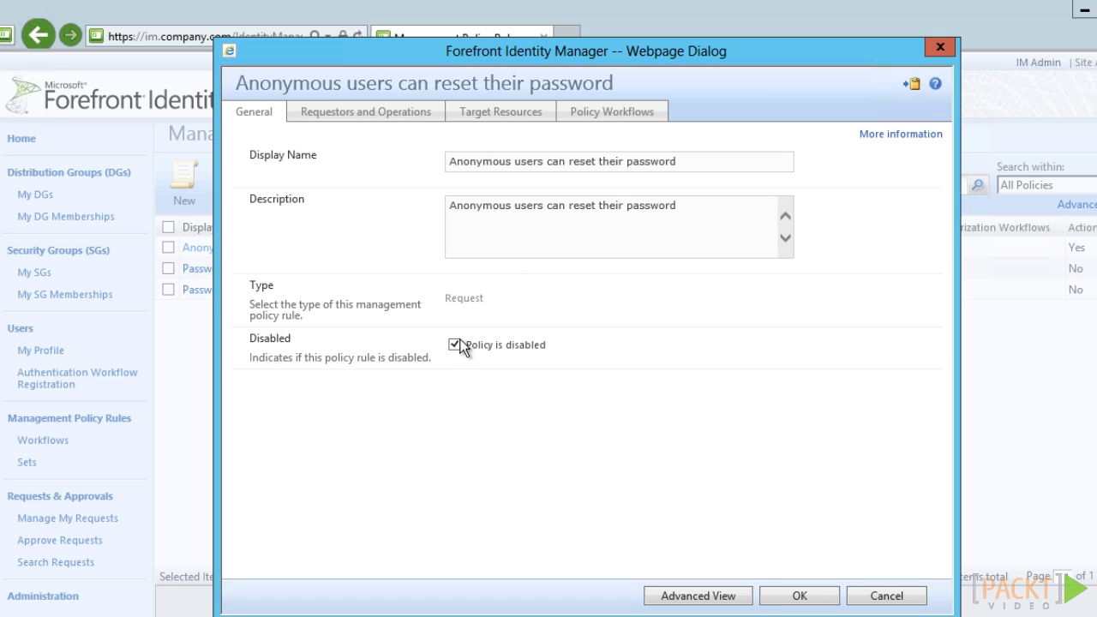
{"action": "left_click", "coordinate": [455, 346]}
{"action": "left_click", "coordinate": [507, 117]}
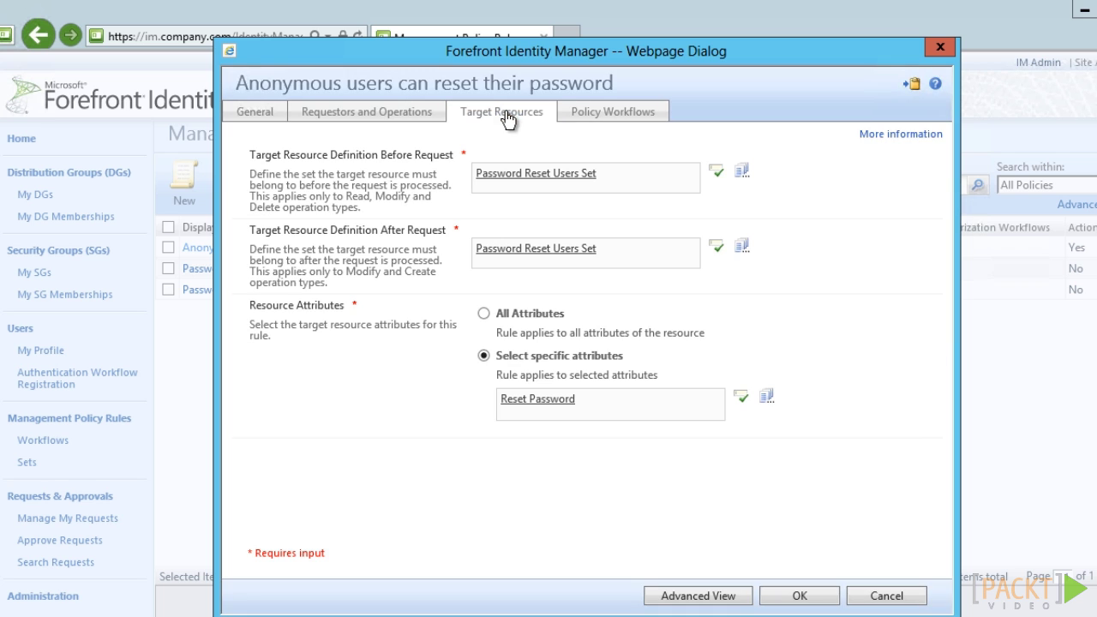
{"action": "left_click", "coordinate": [820, 597]}
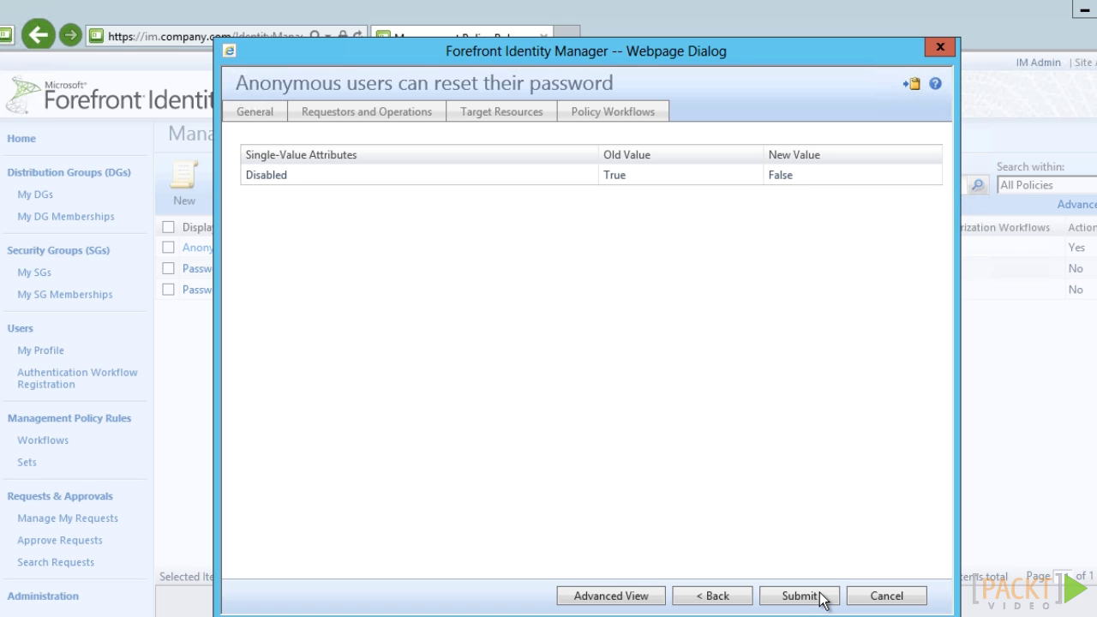
{"action": "left_click", "coordinate": [802, 596]}
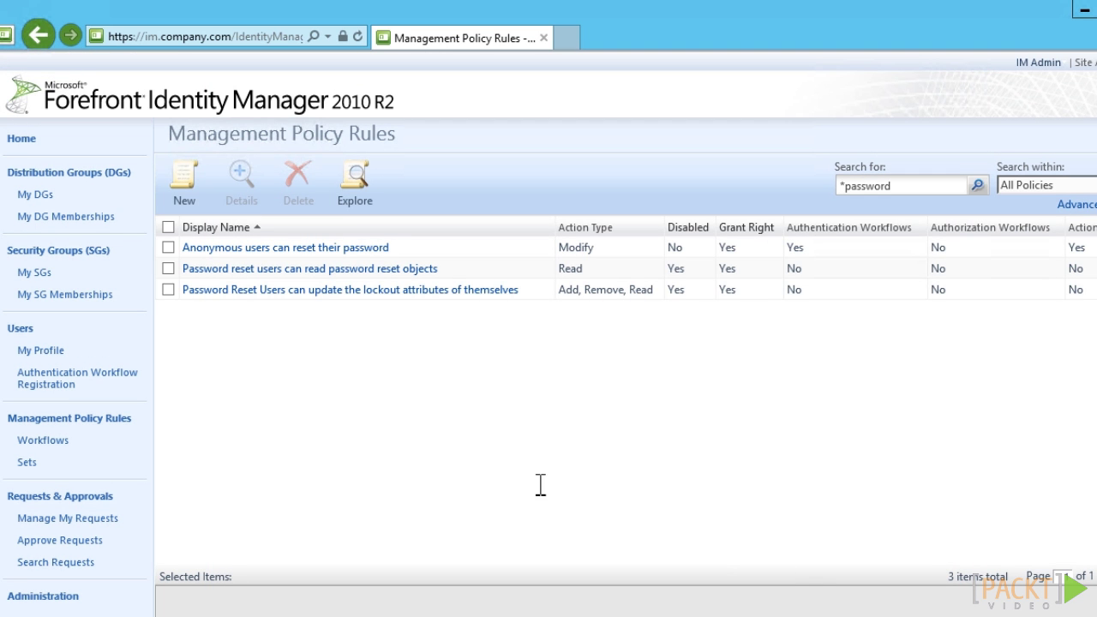
- Enable and submit the policy rule for reading password reset objects
{"action": "left_click", "coordinate": [340, 270]}
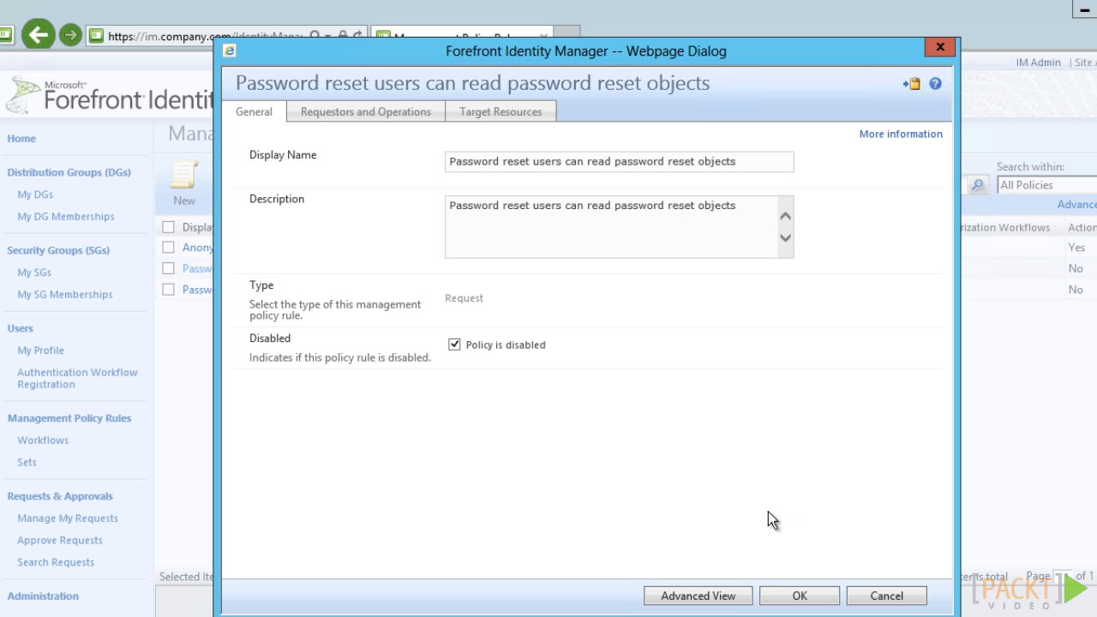
{"action": "left_click", "coordinate": [454, 344]}
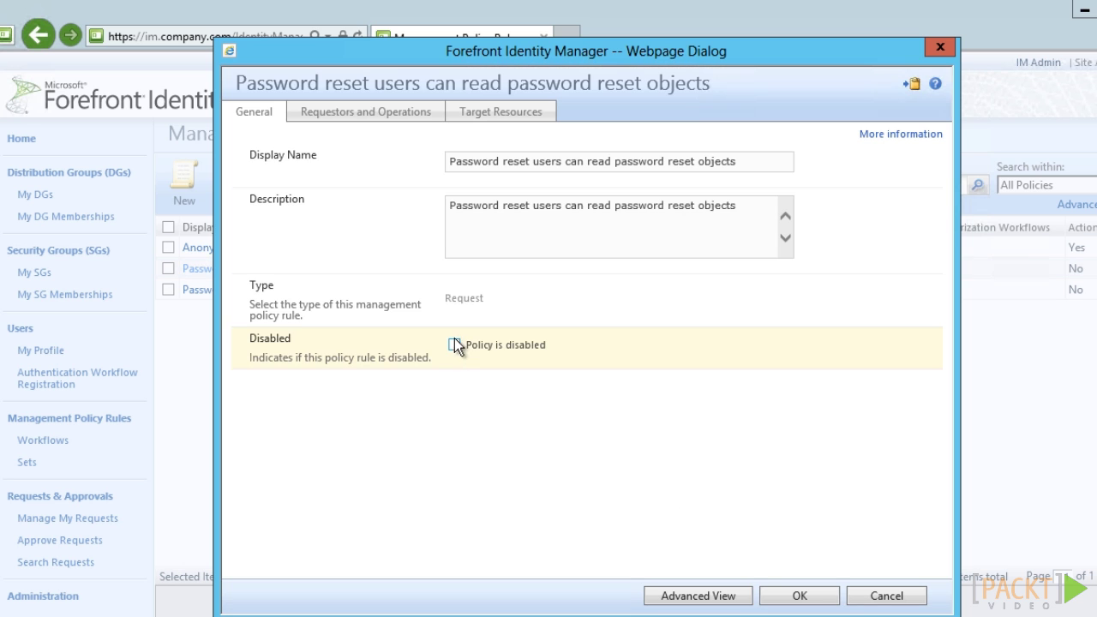
{"action": "left_click", "coordinate": [352, 120]}
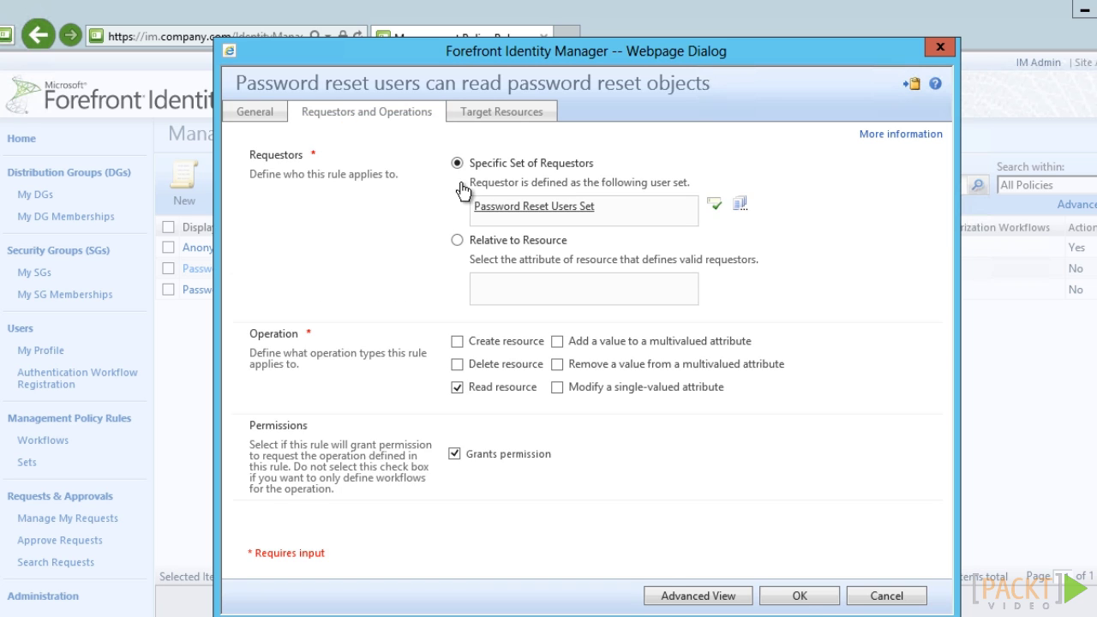
{"action": "left_click", "coordinate": [806, 598]}
{"action": "left_click", "coordinate": [811, 599]}
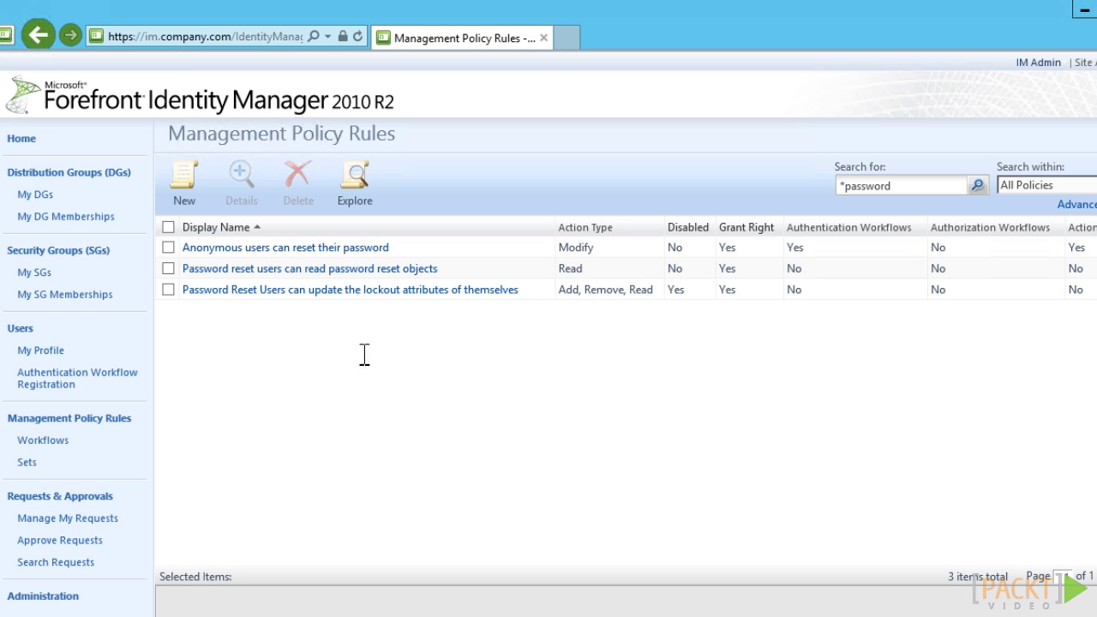
- Enable and submit the lockout attributes policy rule
{"action": "left_click", "coordinate": [332, 294]}
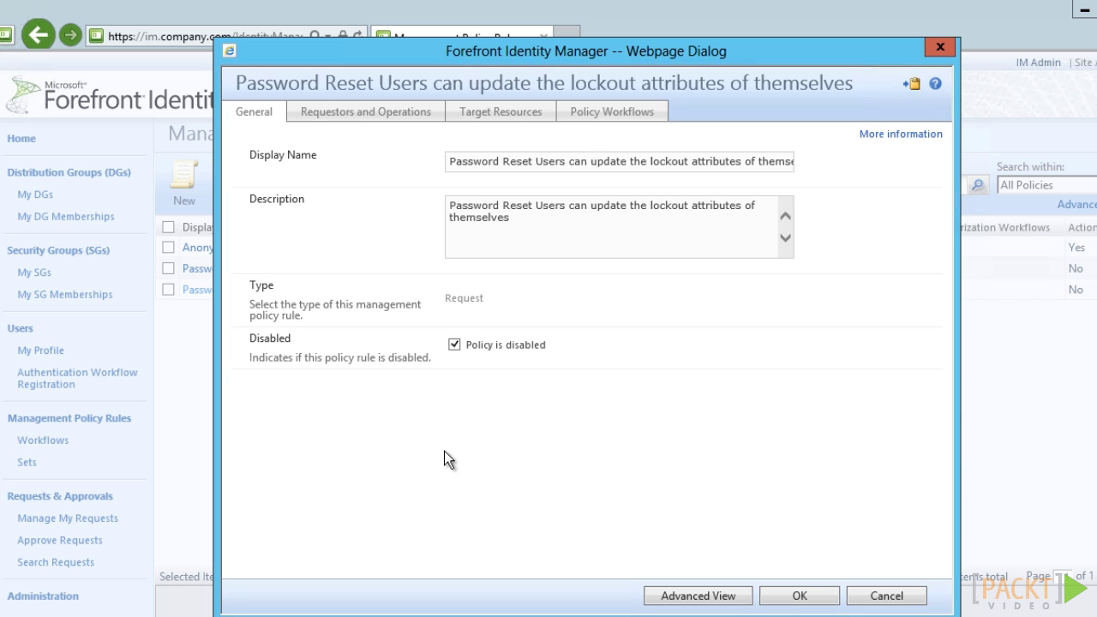
{"action": "left_click", "coordinate": [457, 345]}
{"action": "left_click", "coordinate": [529, 120]}
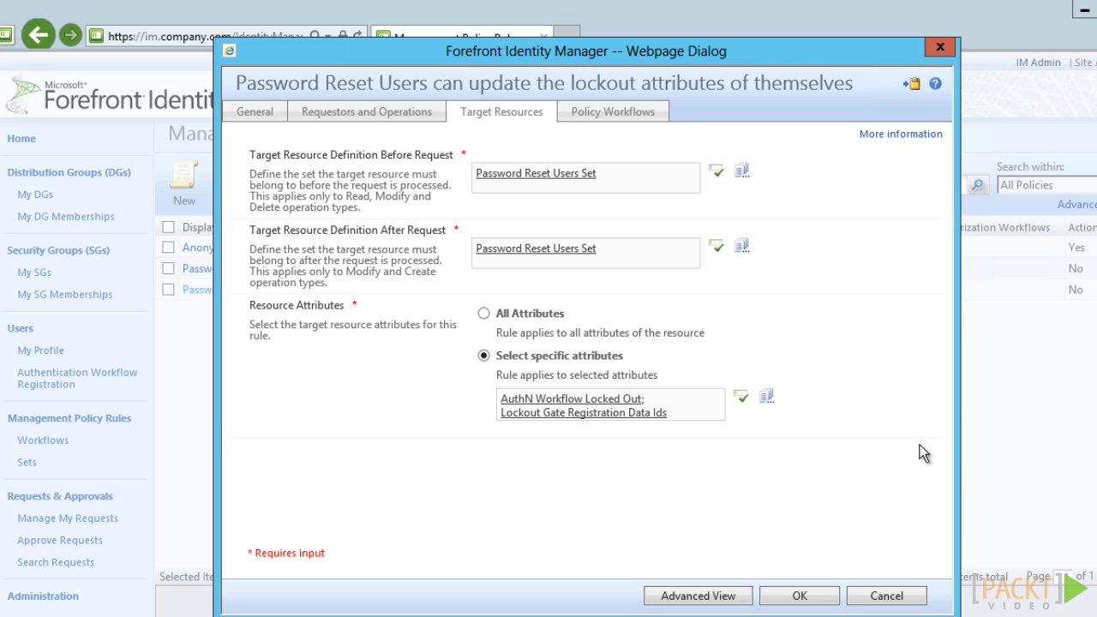
{"action": "left_click", "coordinate": [821, 599]}
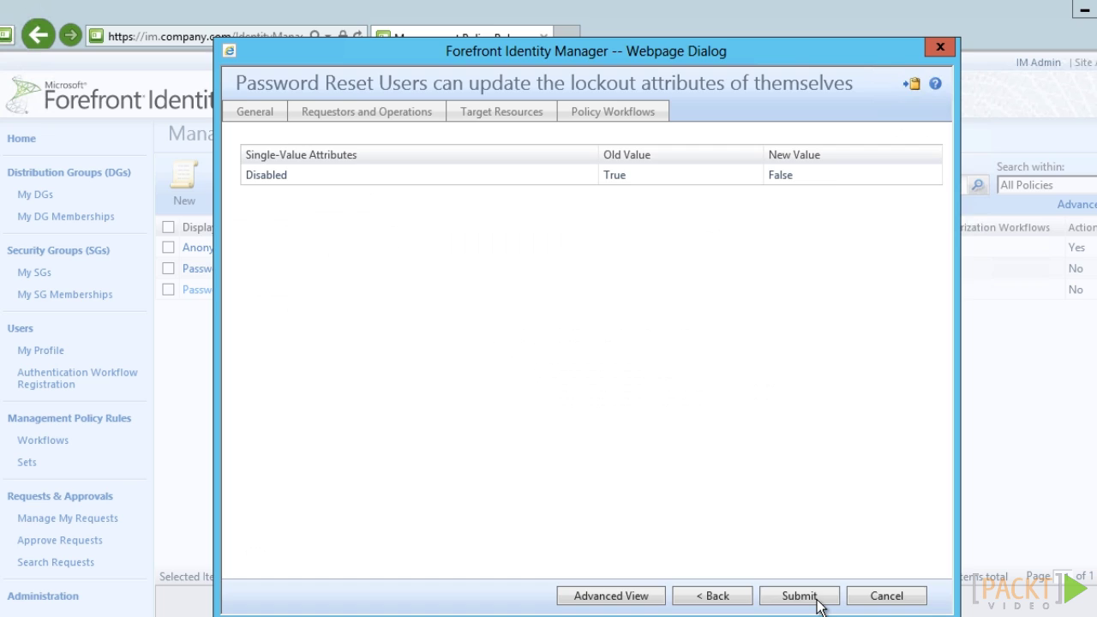
{"action": "left_click", "coordinate": [800, 595]}
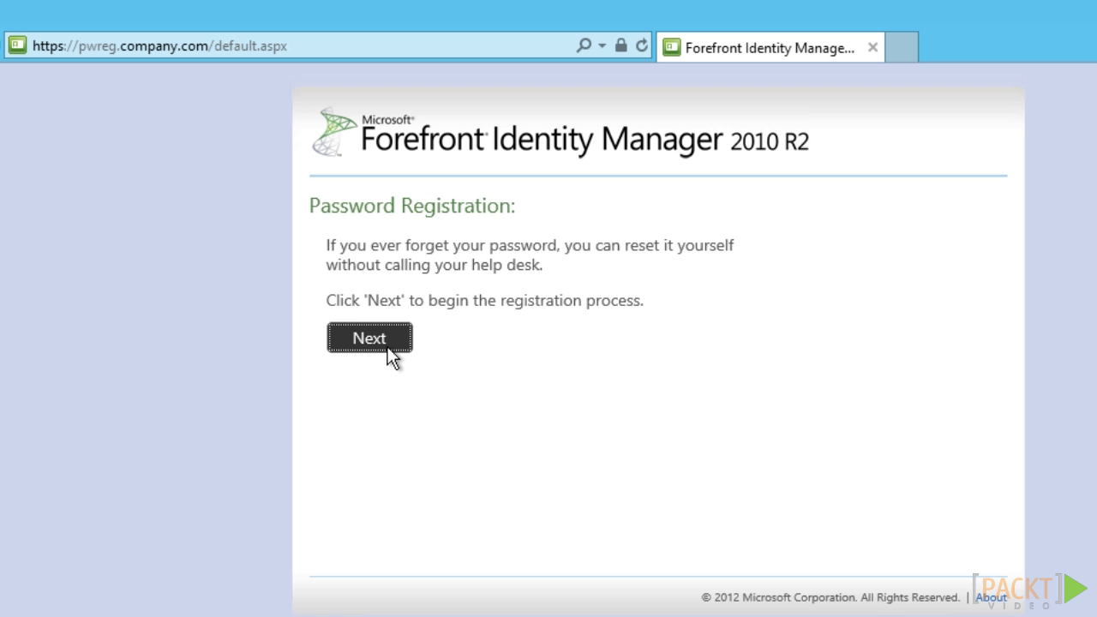
- Enter the user's current password, then type the personal PIN answer to complete registration
{"action": "left_click", "coordinate": [388, 347]}
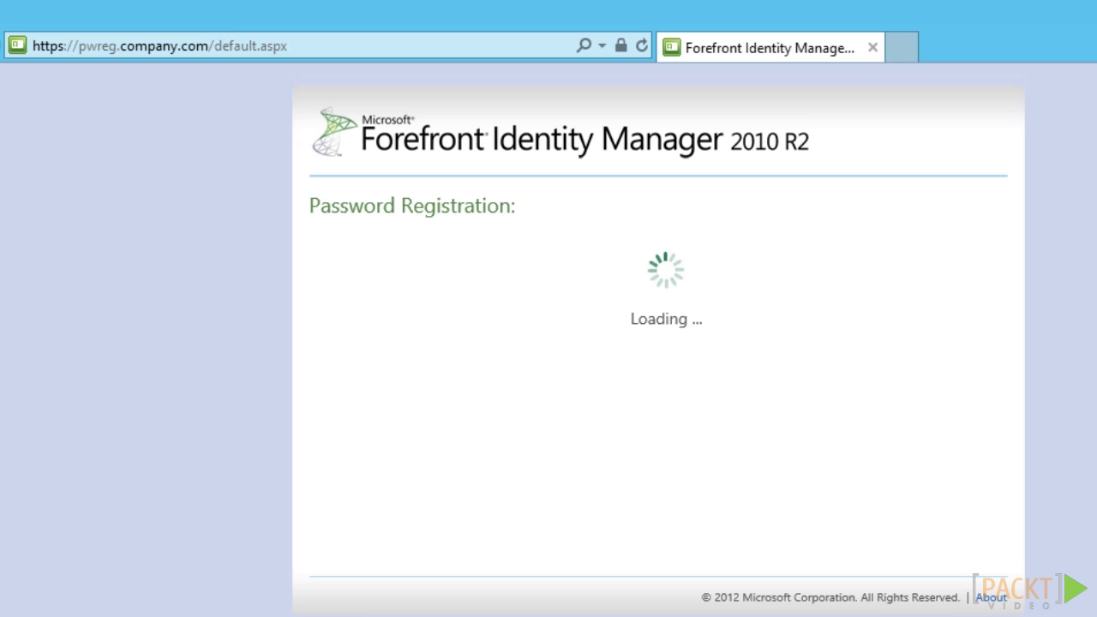
{"action": "type", "text": "P"}
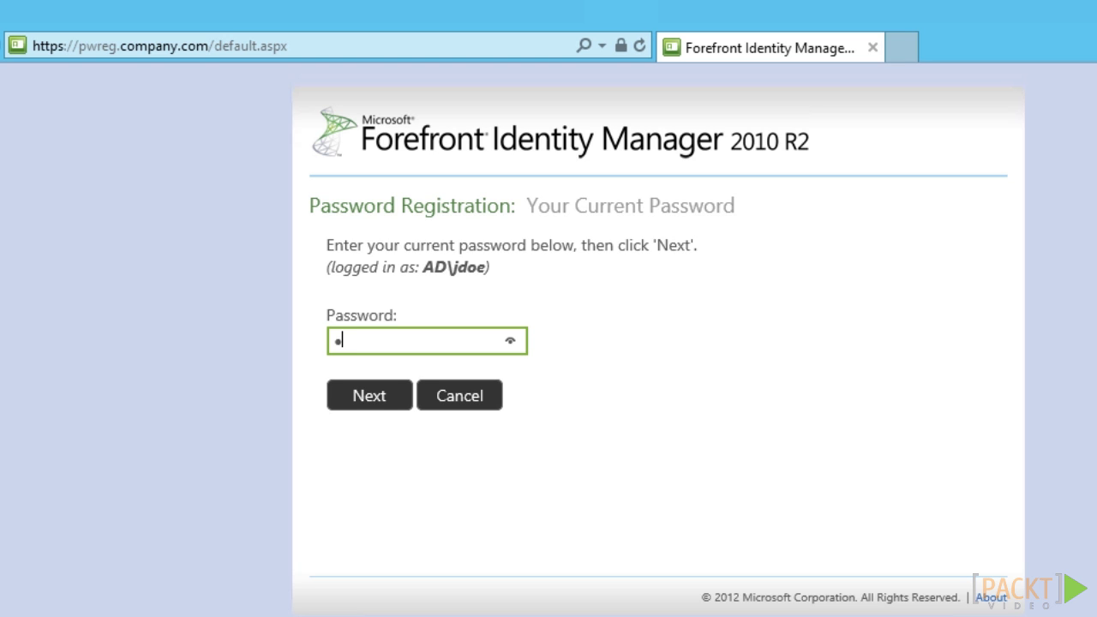
{"action": "type", "text": "a$$w0rd"}
{"action": "key", "text": "Return"}
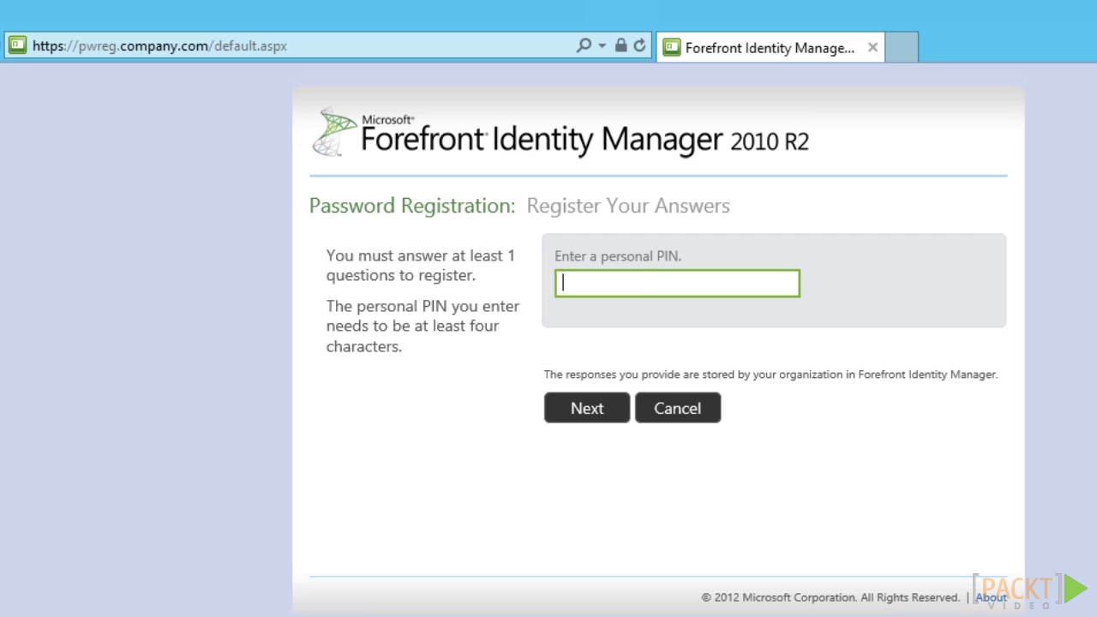
{"action": "type", "text": "1234"}
{"action": "key", "text": "Return"}
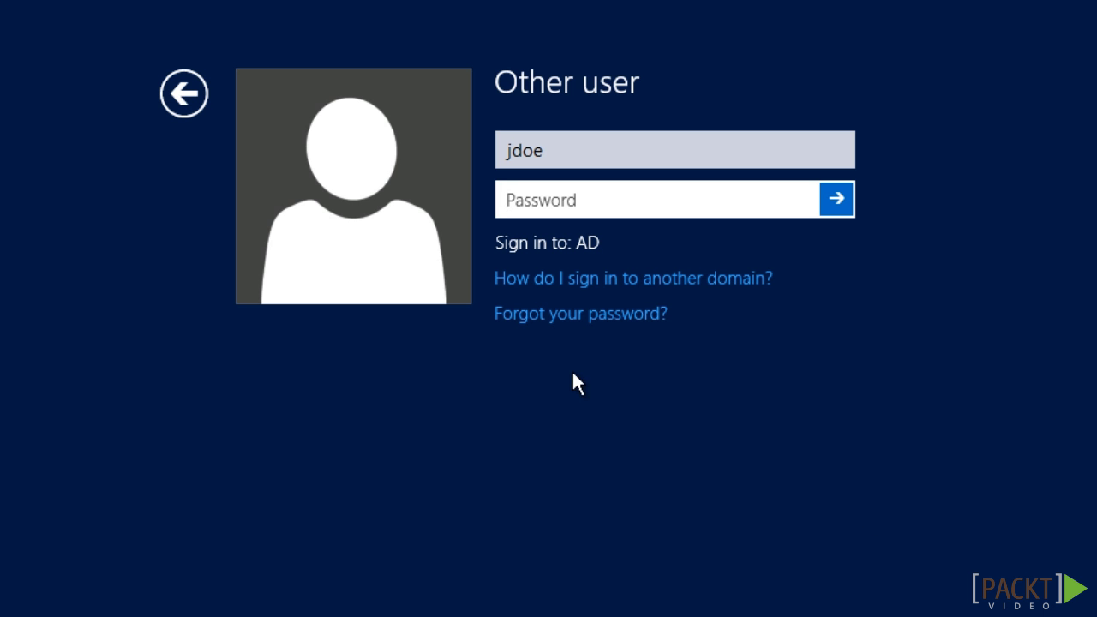
- Start a password reset from the Windows sign-in screen and answer the PIN challenge question
{"action": "left_click", "coordinate": [573, 312]}
{"action": "type", "text": "1234"}
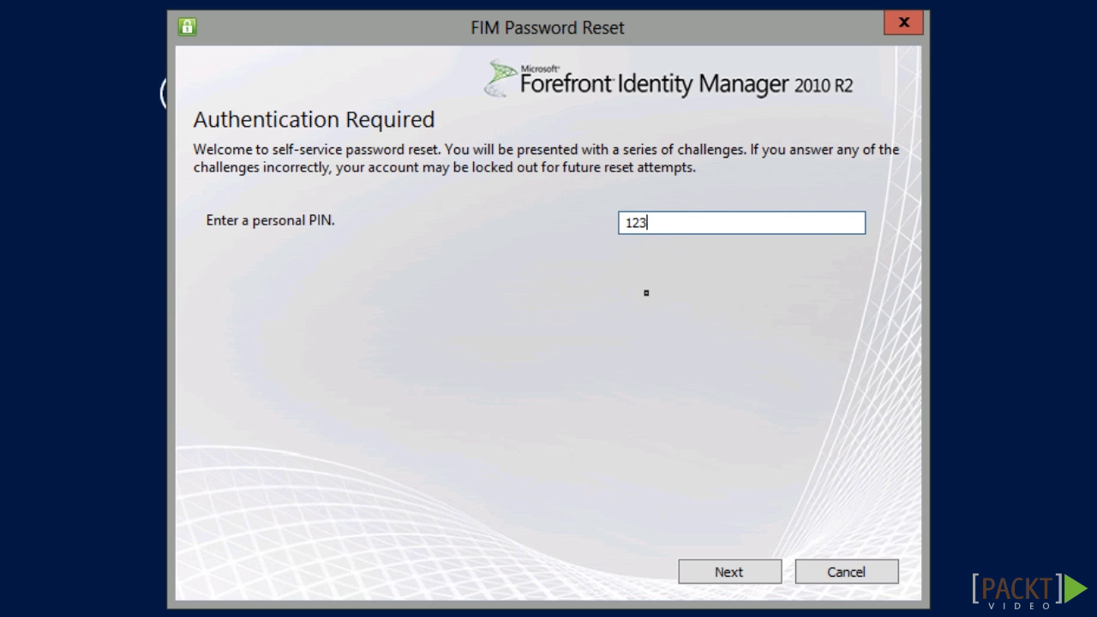
{"action": "left_click", "coordinate": [735, 573]}
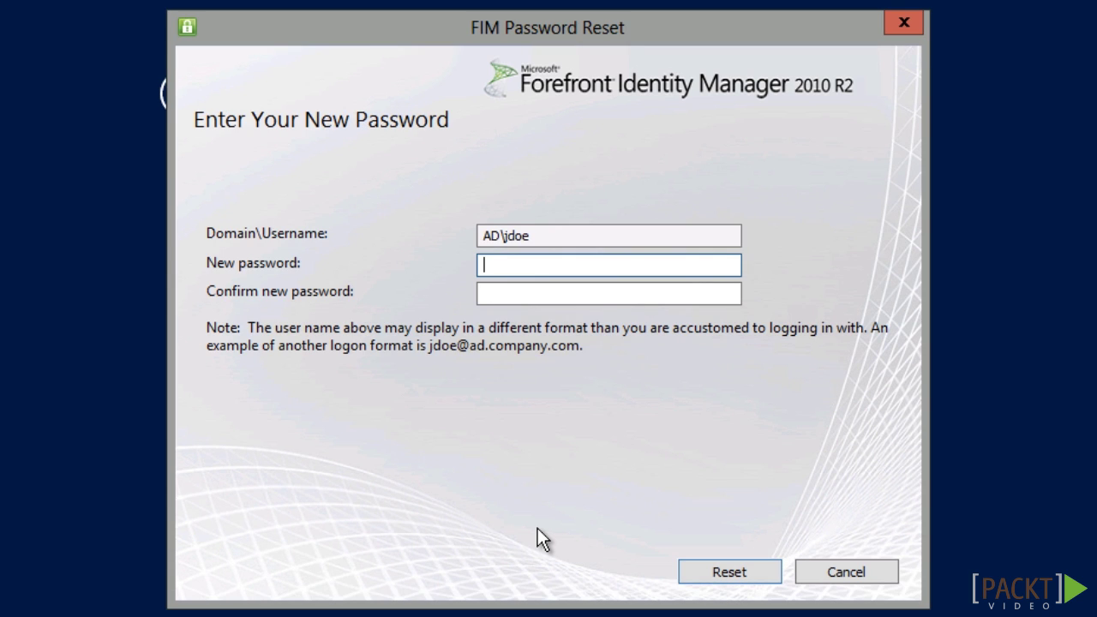
- Enter and confirm a new password for the account and submit the reset
{"action": "type", "text": "P@ssw0rd"}
{"action": "key", "text": "Tab"}
{"action": "type", "text": "P"}
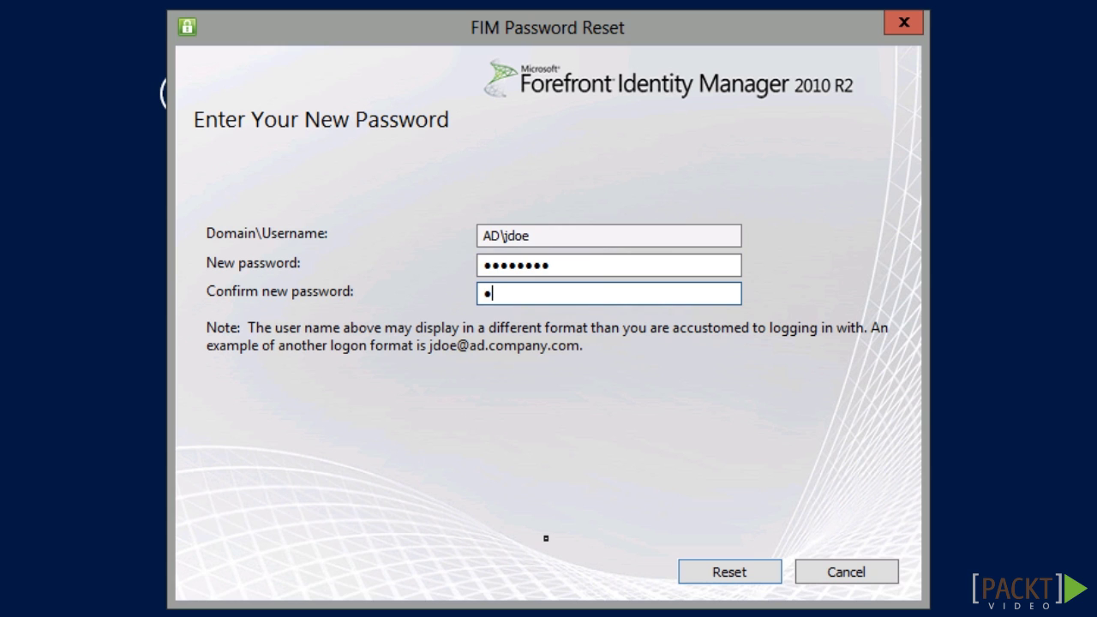
{"action": "type", "text": "@ssw0rd"}
{"action": "left_click", "coordinate": [728, 572]}
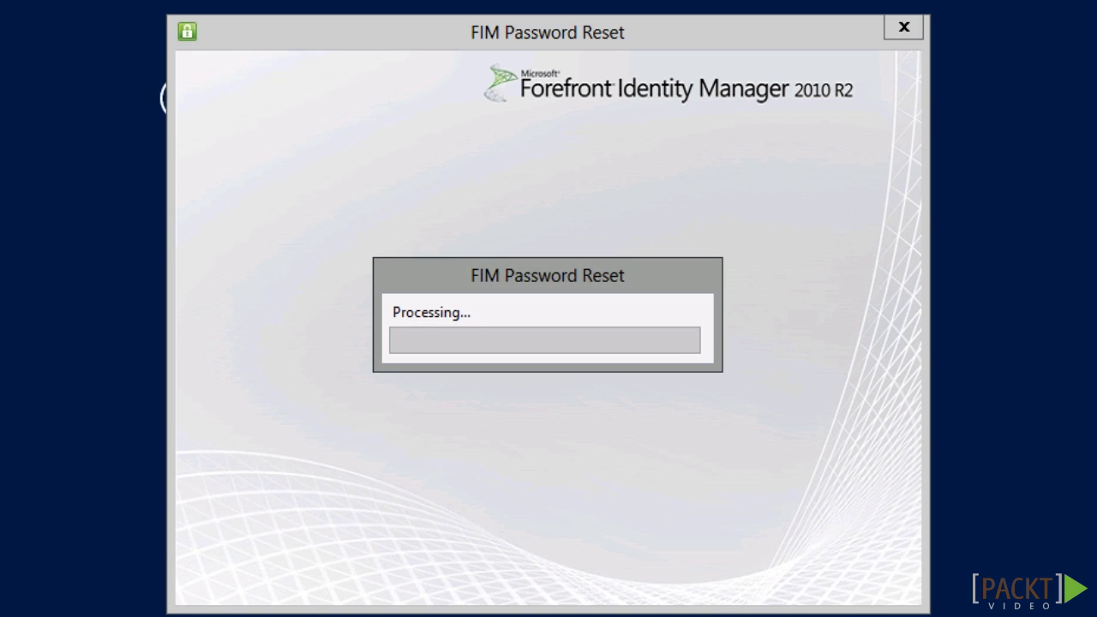